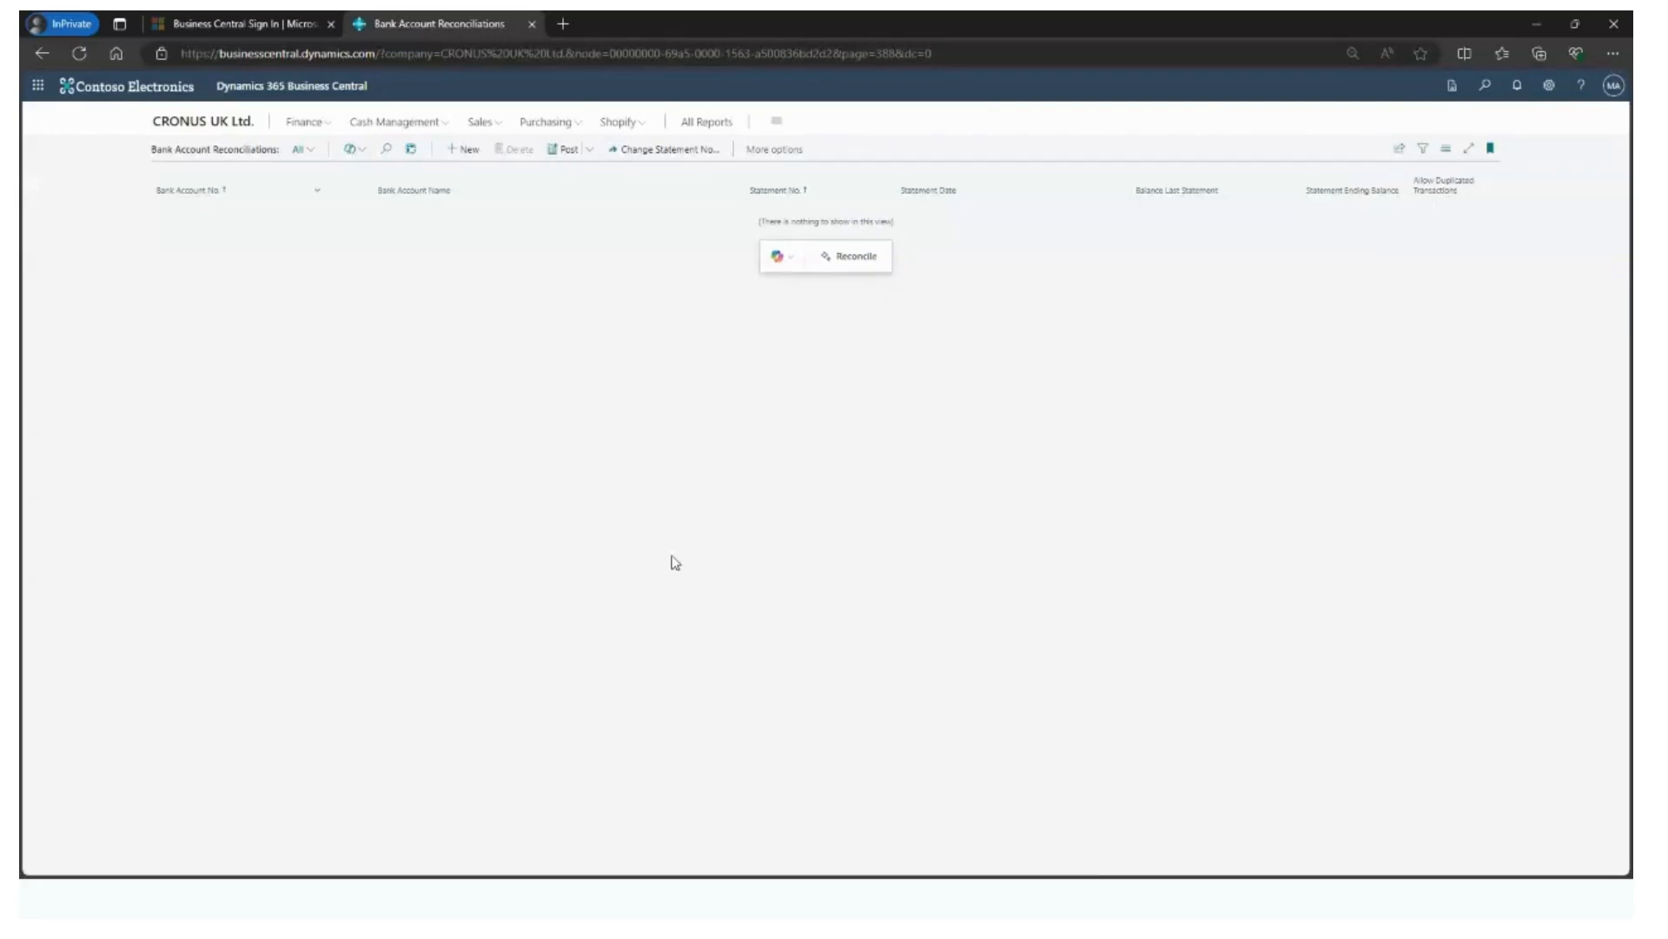
- Create a new bank account reconciliation for the CHECKING account and show it in the wide layout
click(463, 156)
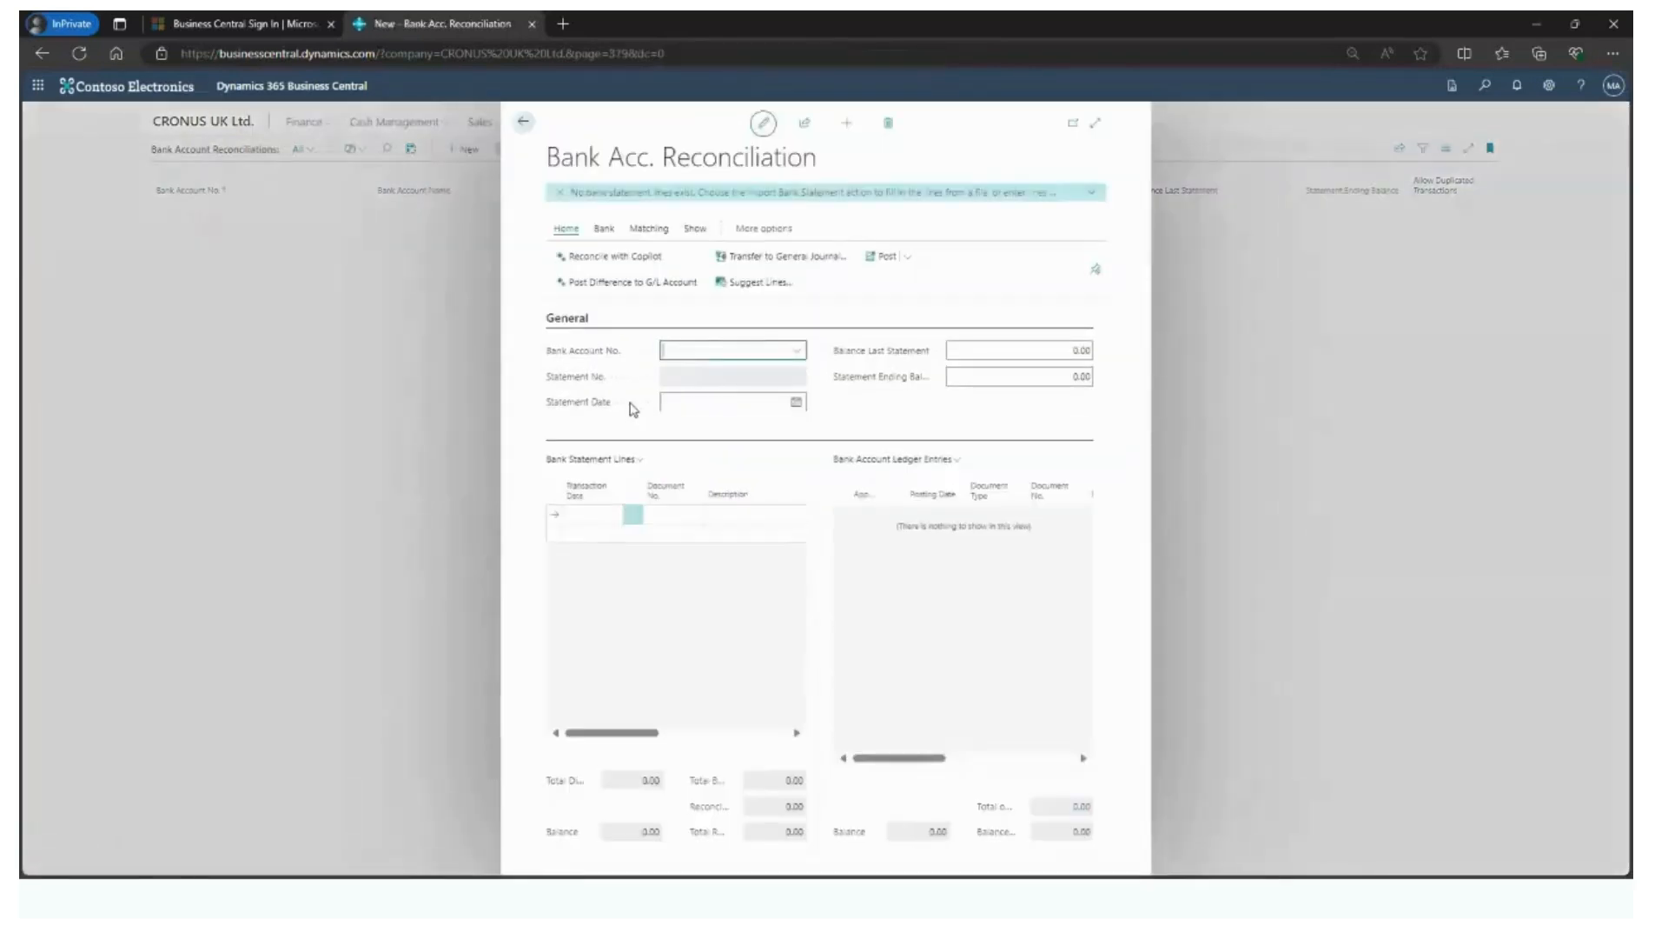
click(795, 350)
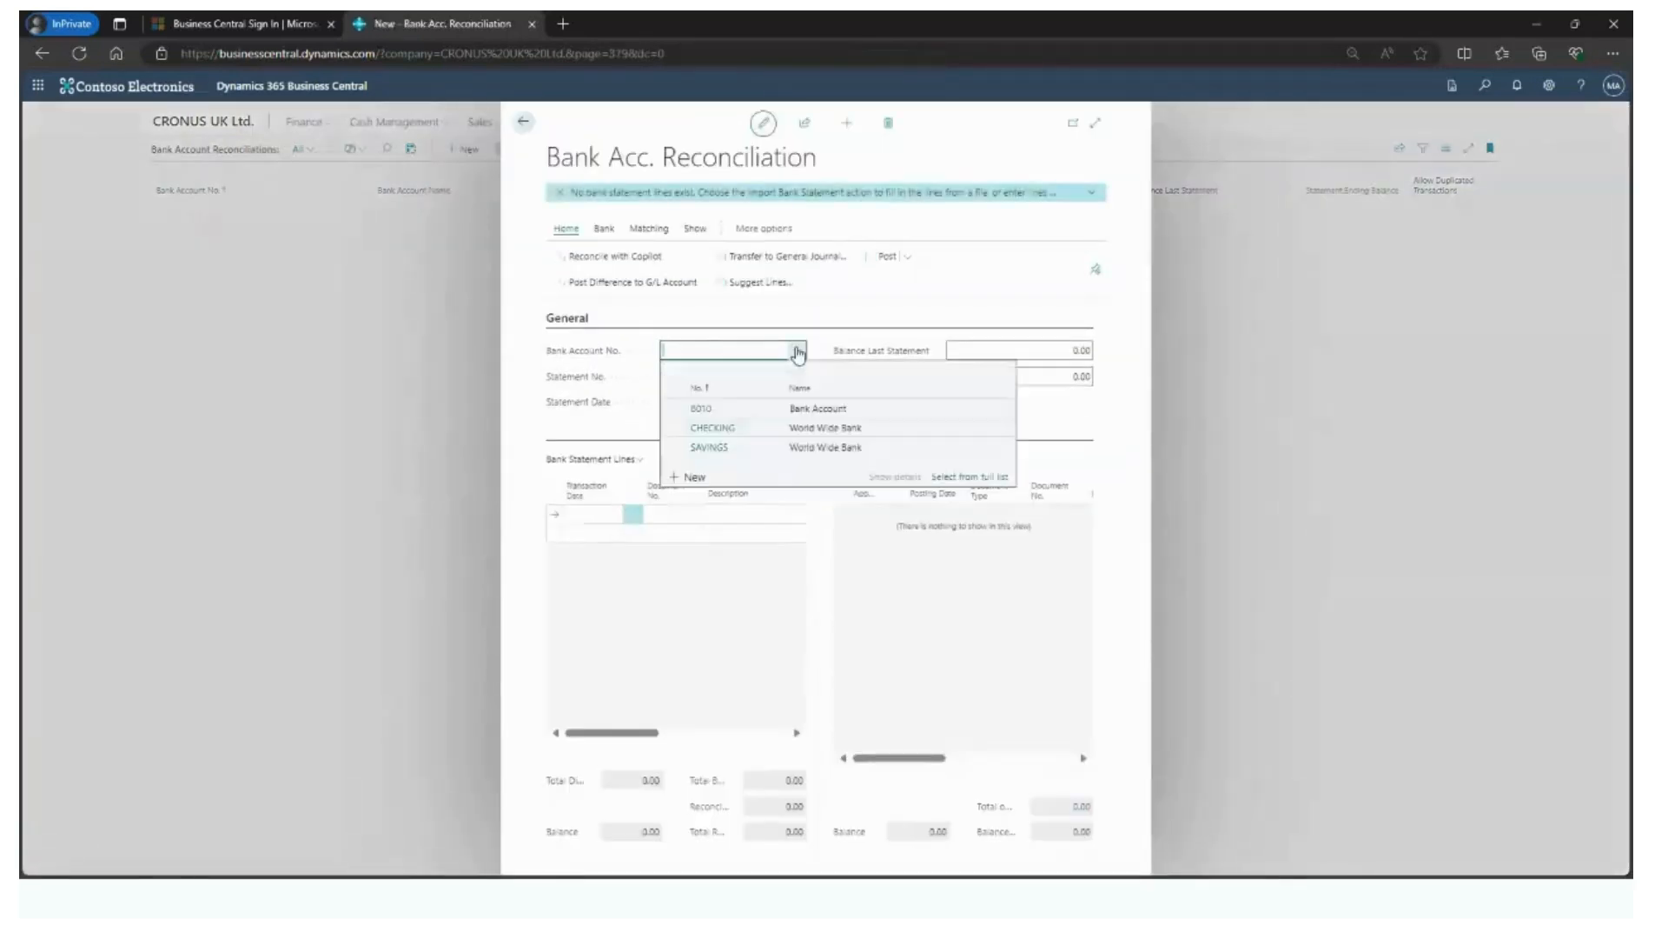
click(719, 427)
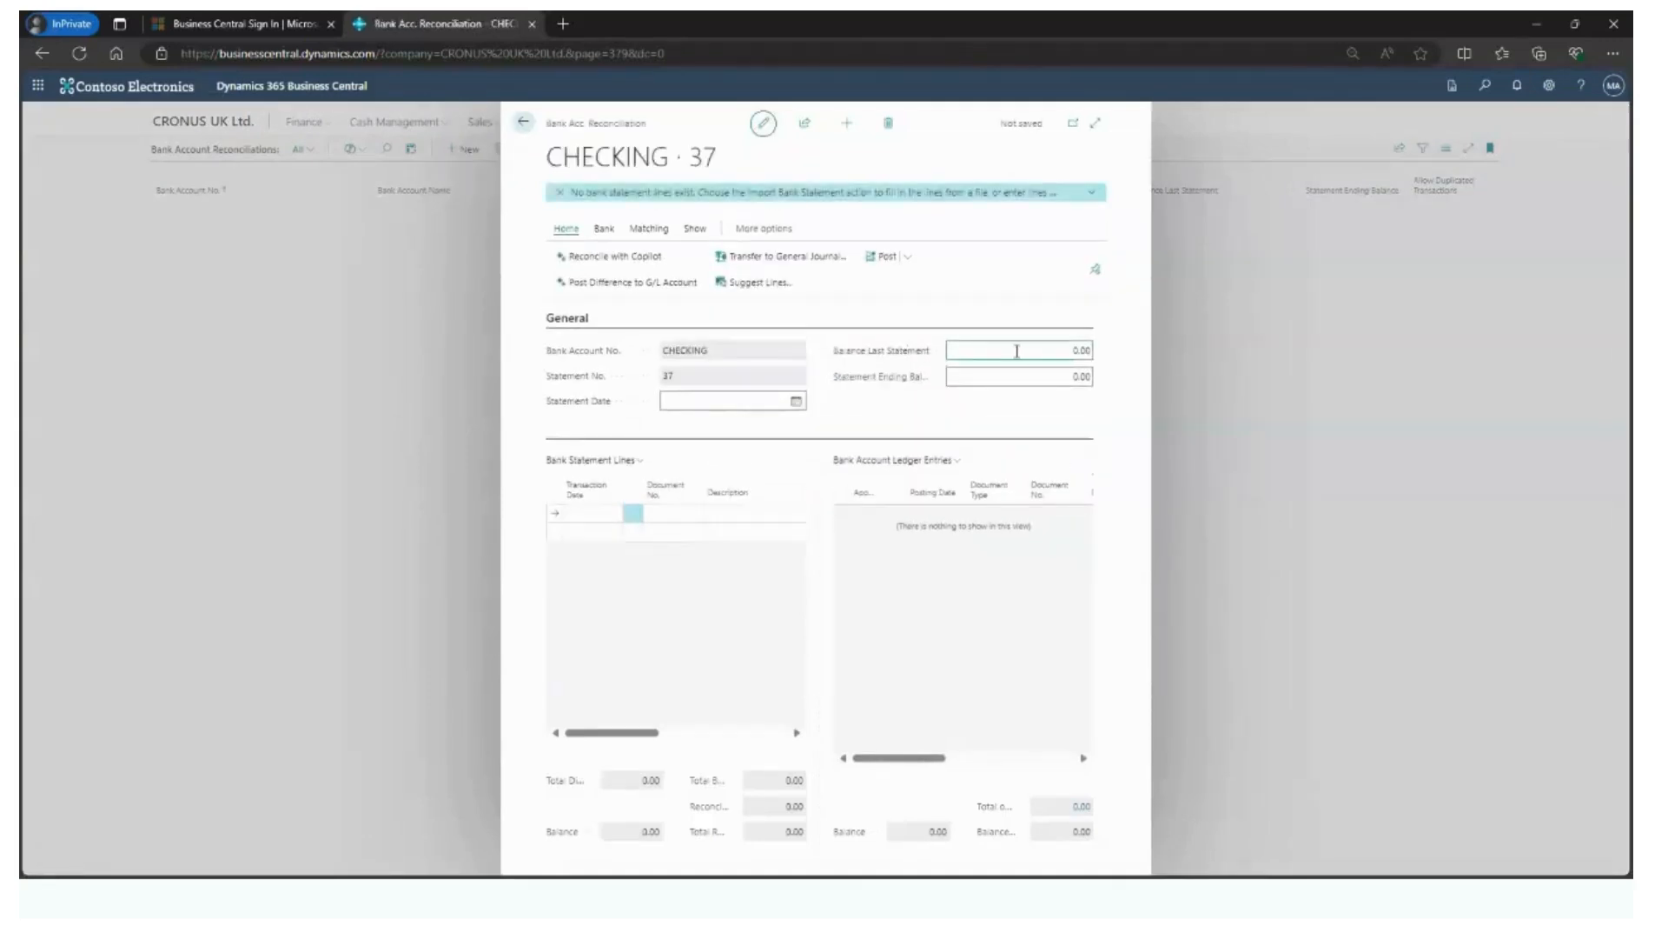
click(999, 377)
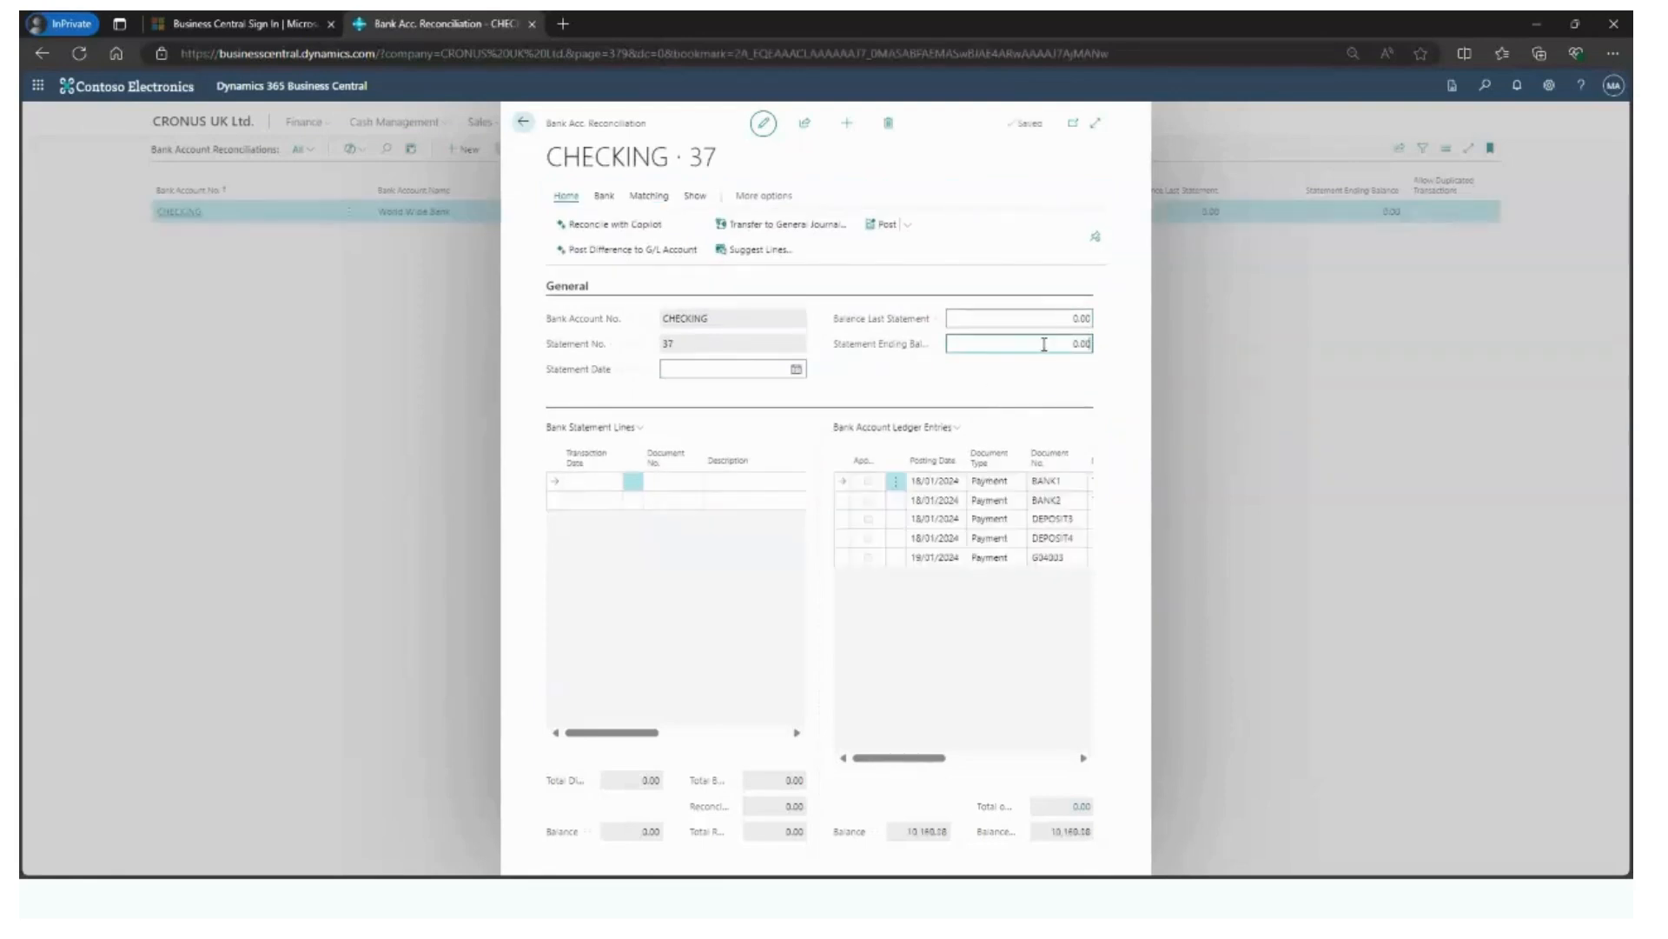
click(1098, 126)
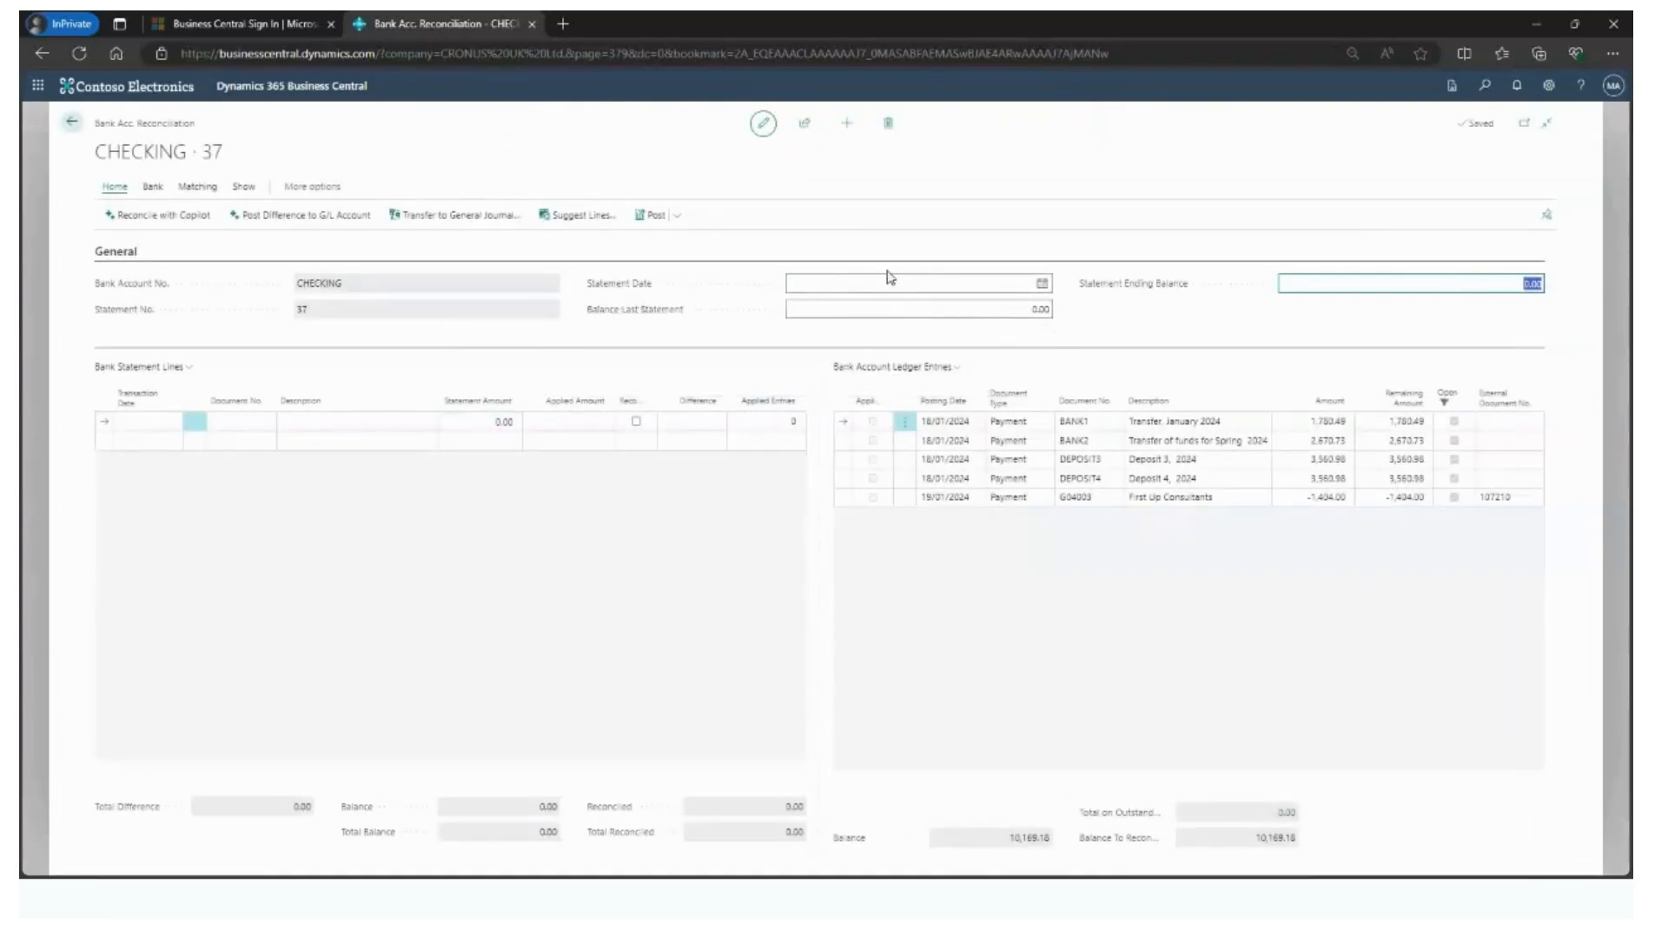
- Import the bank statement file 2024 Sample Import 1A from the WNIBC232 folder and accept 21/01/24 as the statement date
click(156, 193)
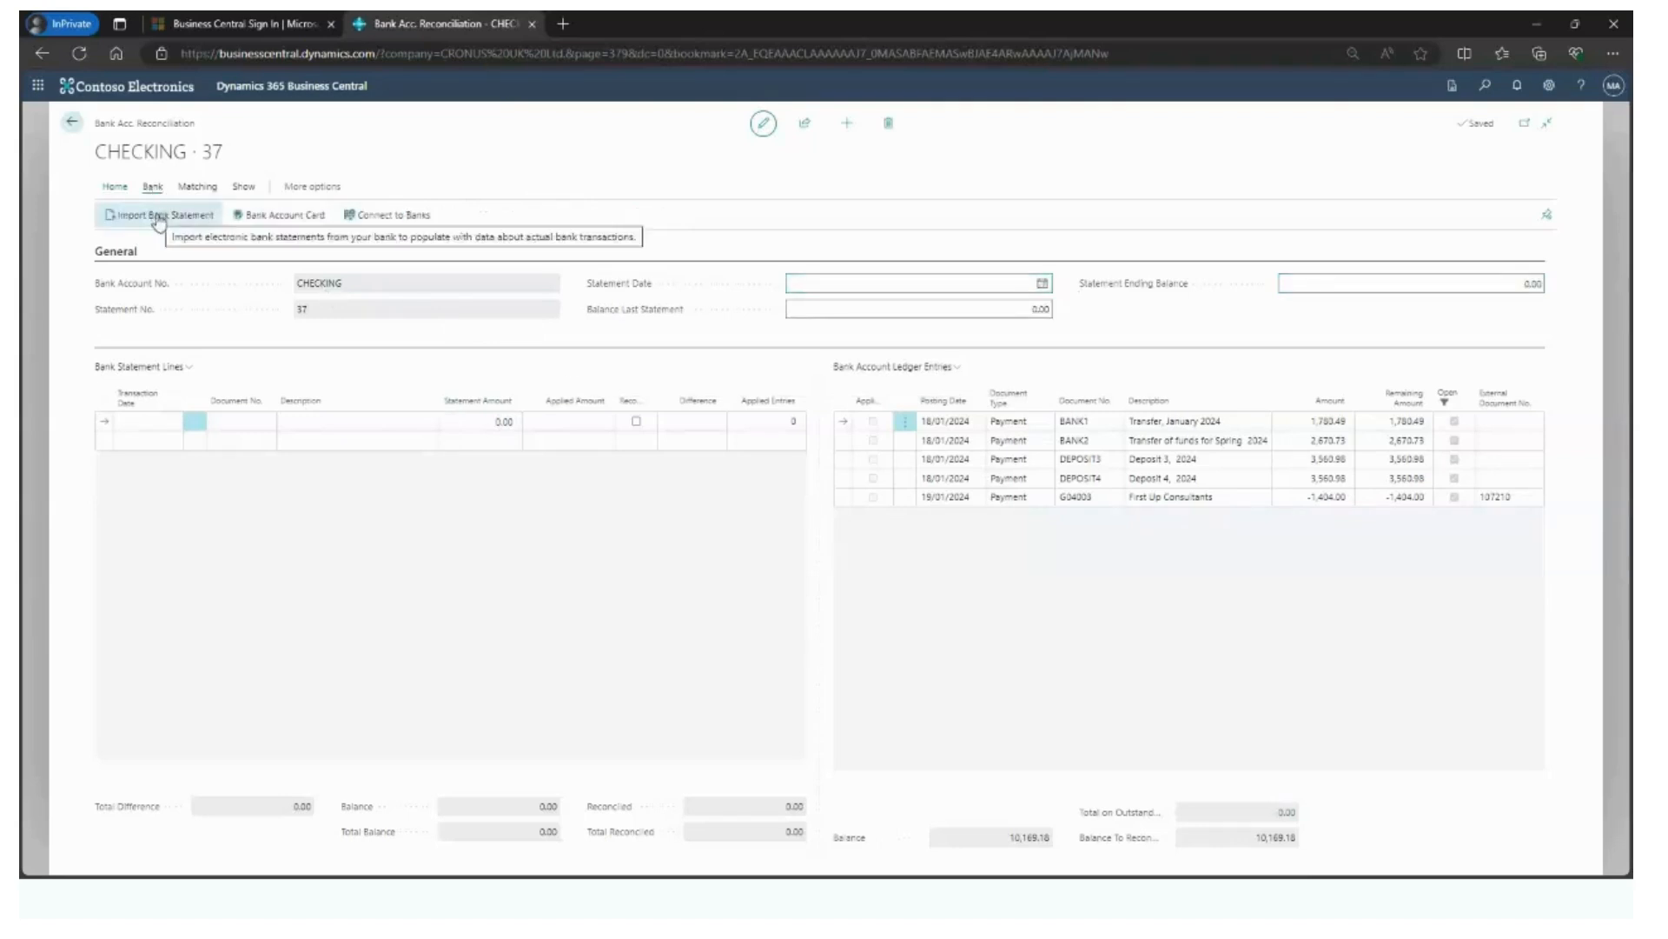
click(203, 222)
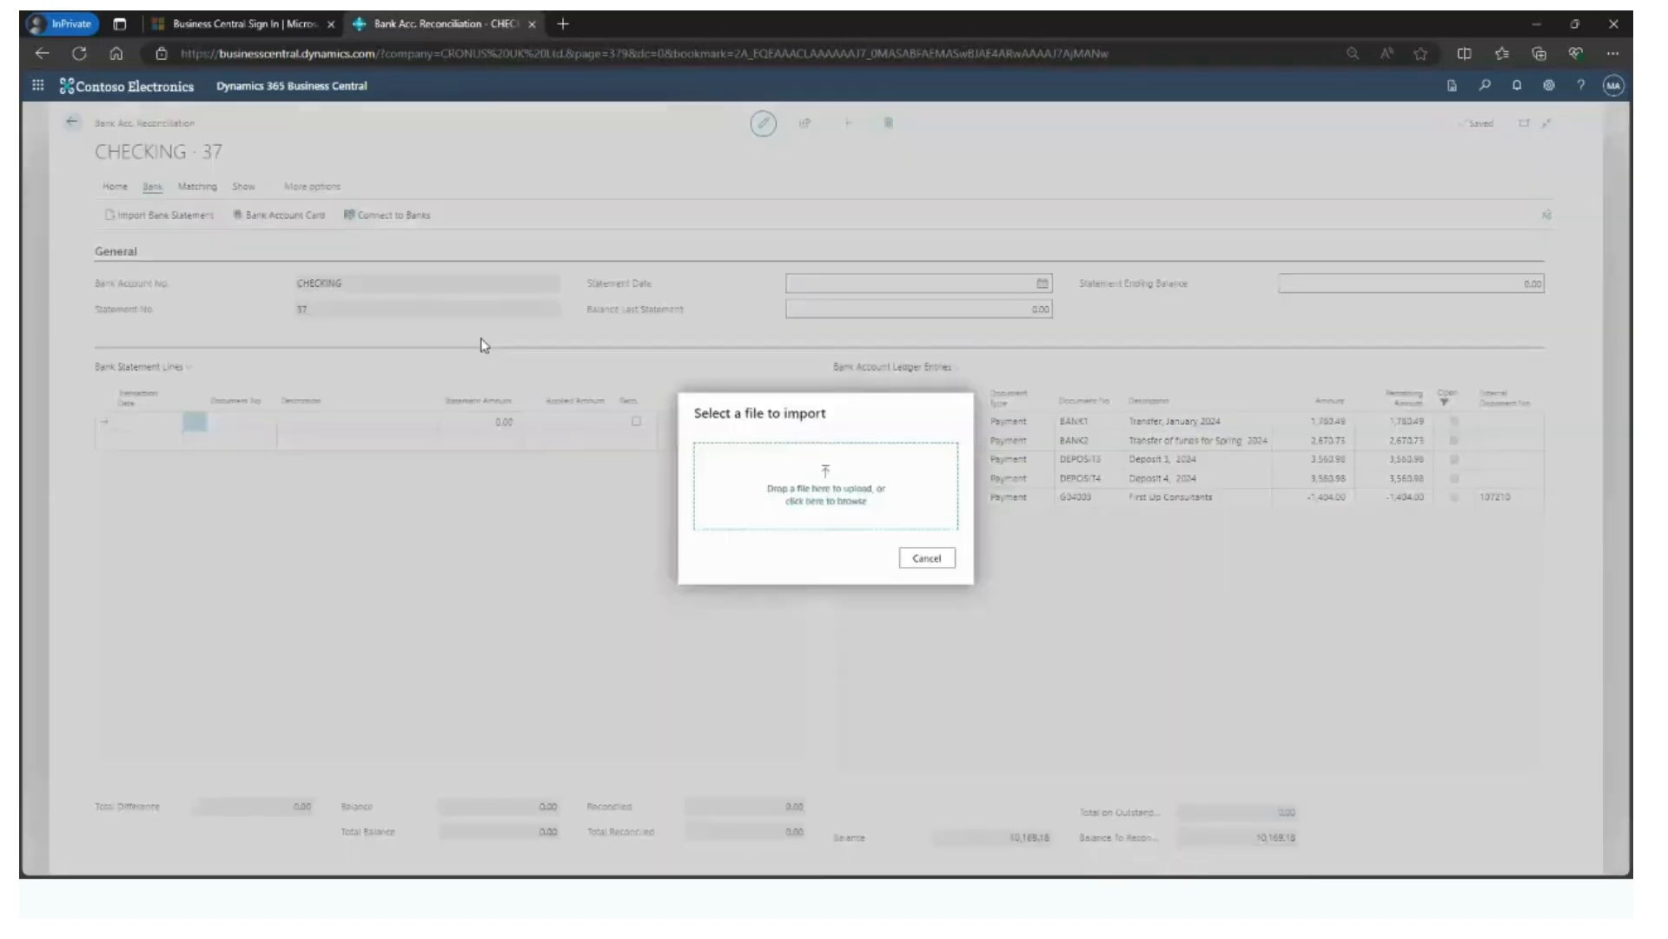
click(826, 501)
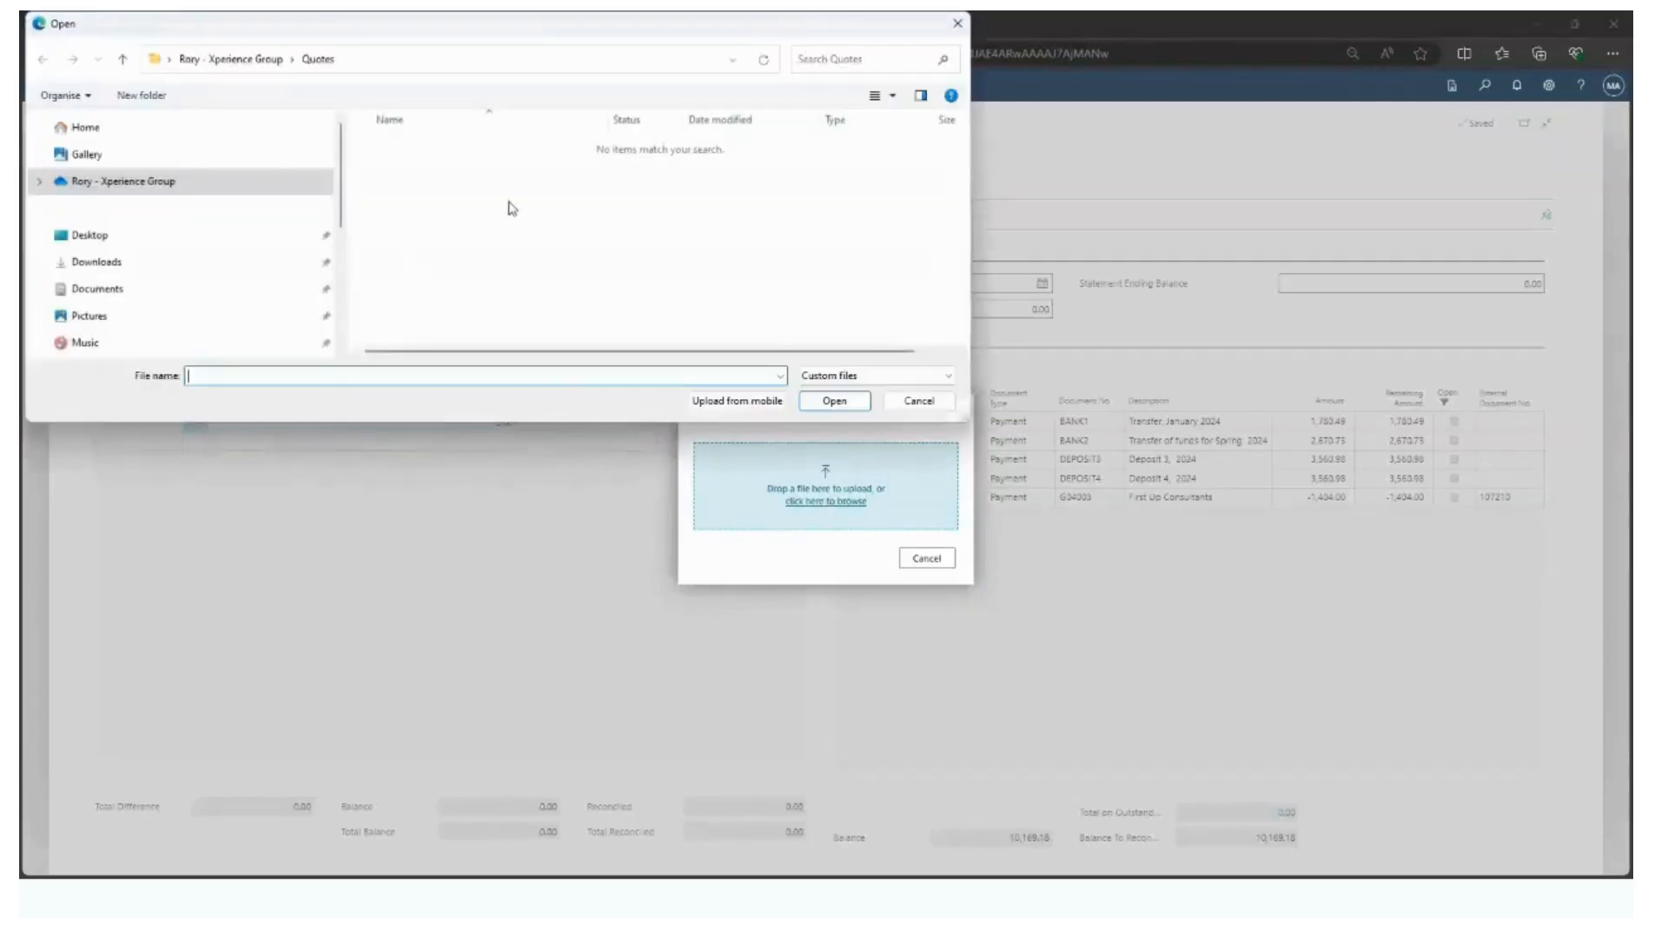
scroll(216, 276, down, 3)
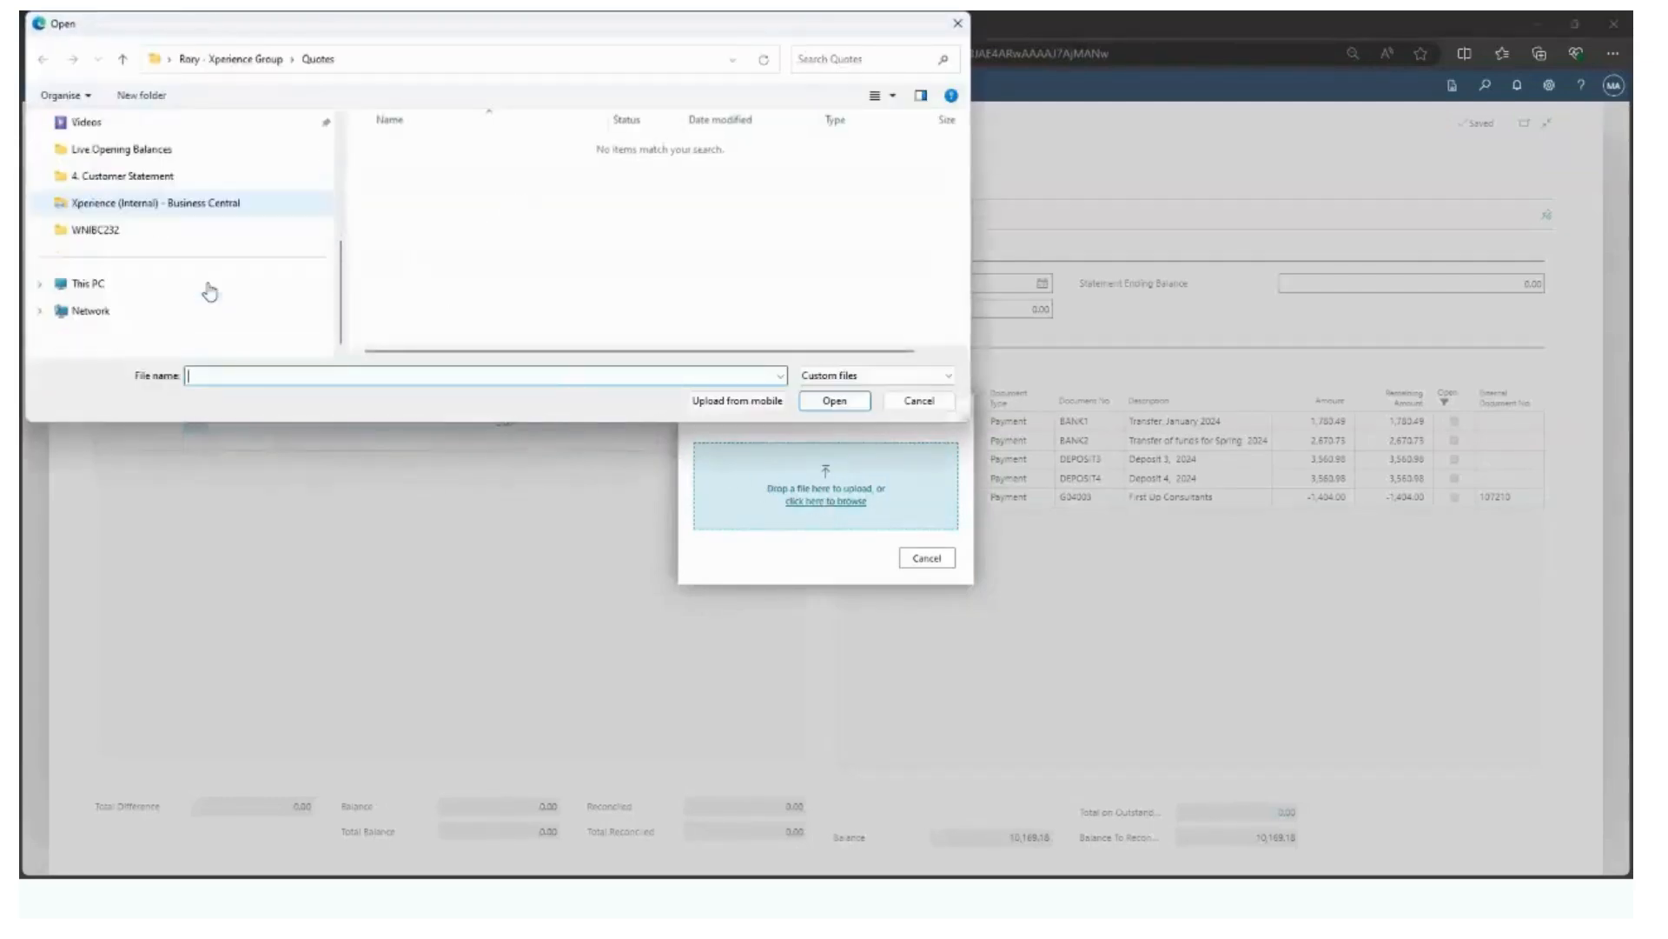
click(132, 231)
click(414, 147)
click(835, 404)
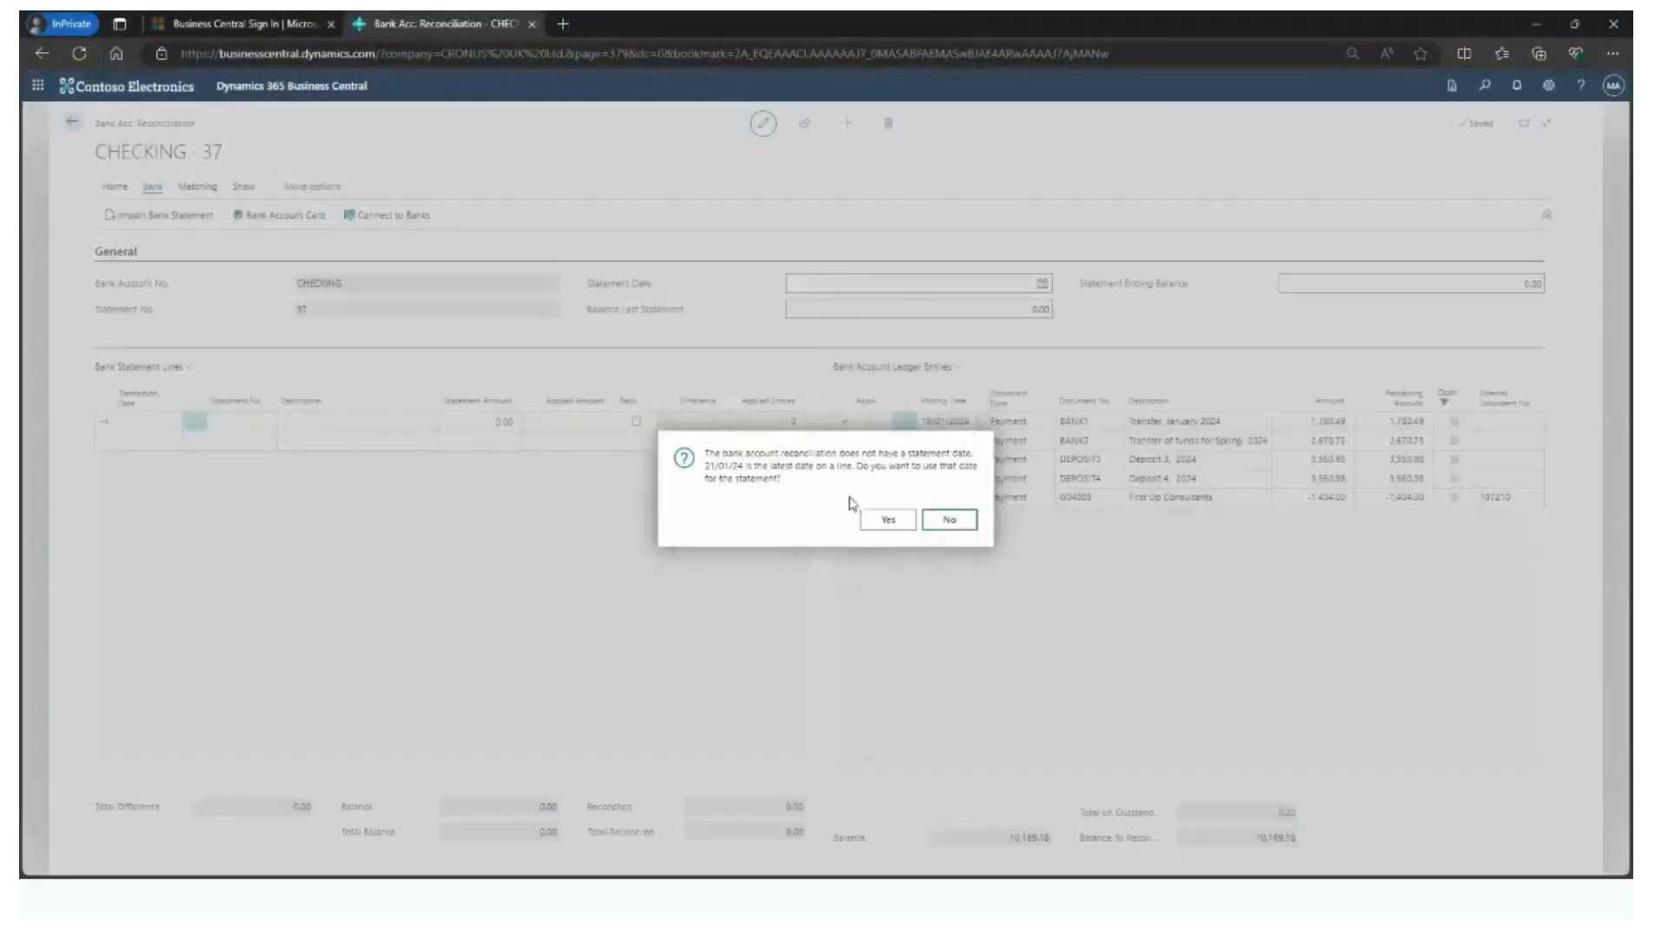
click(888, 520)
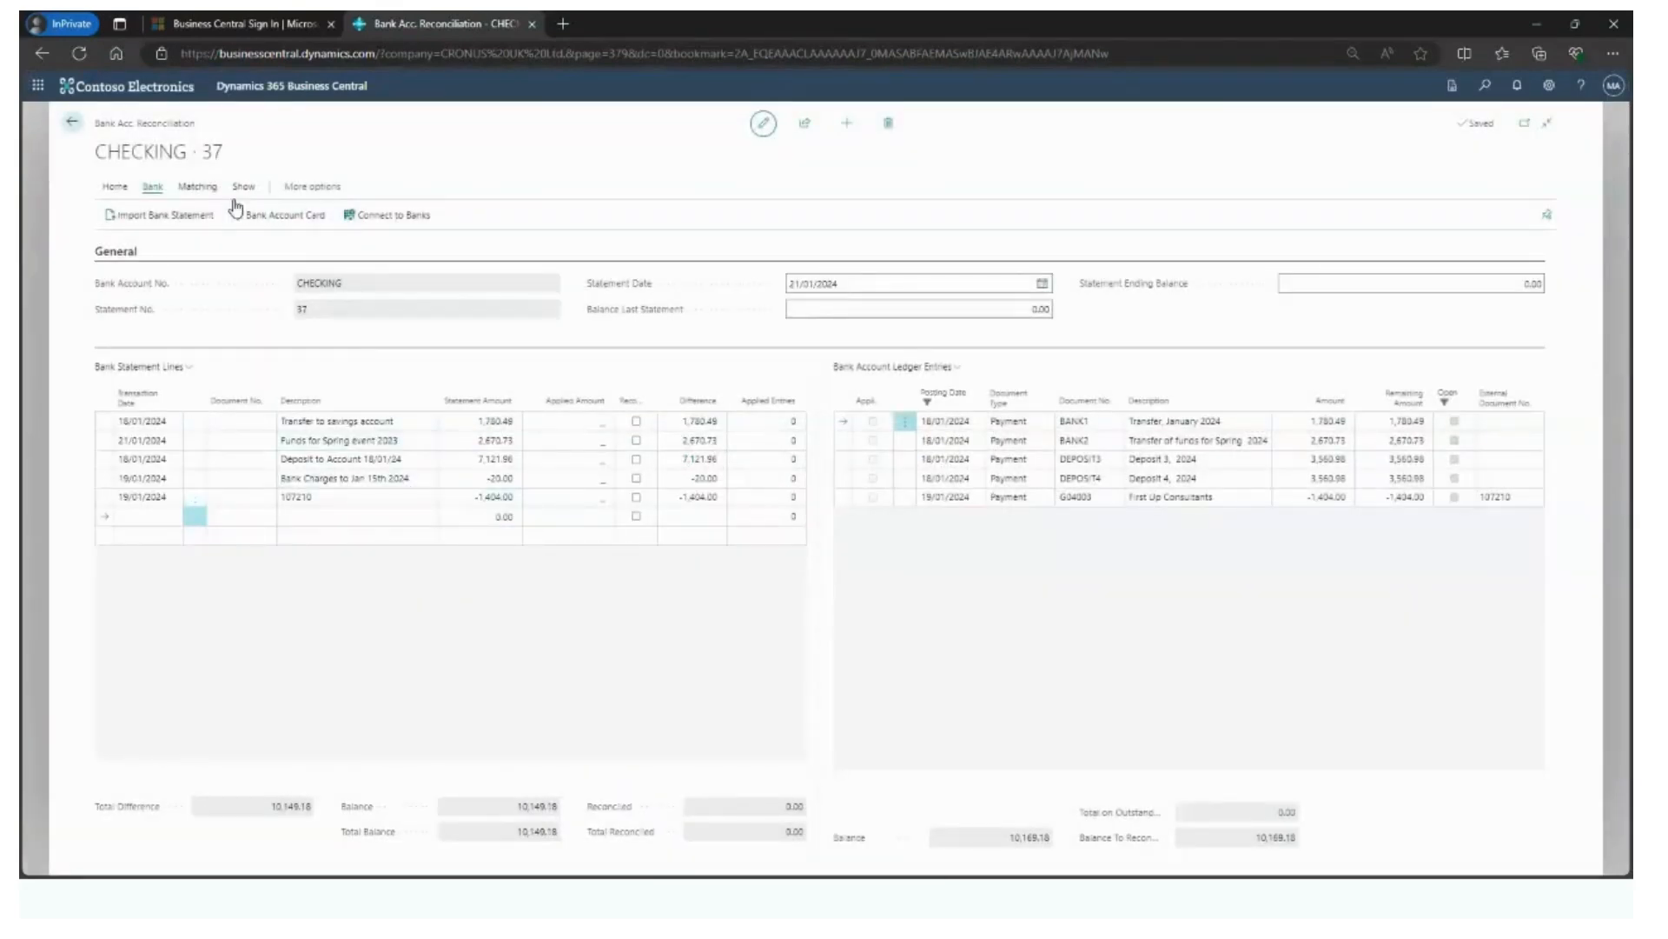
- Look over the matching options and statement ending balance, and delete this CHECKING reconciliation
click(198, 187)
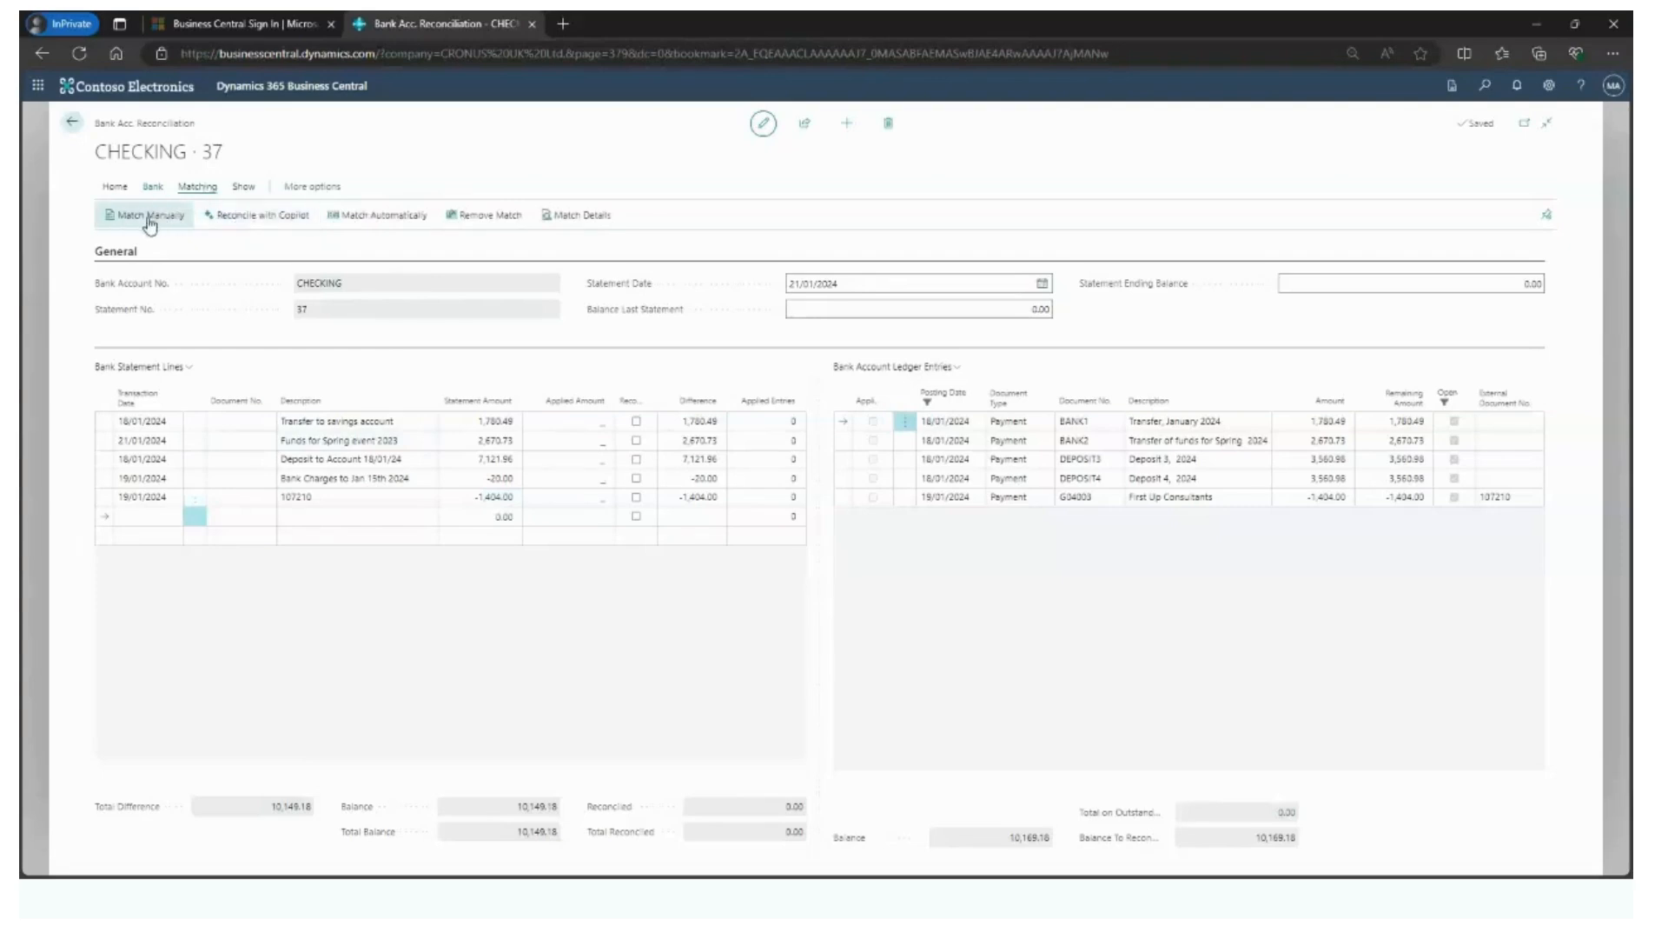
click(1538, 287)
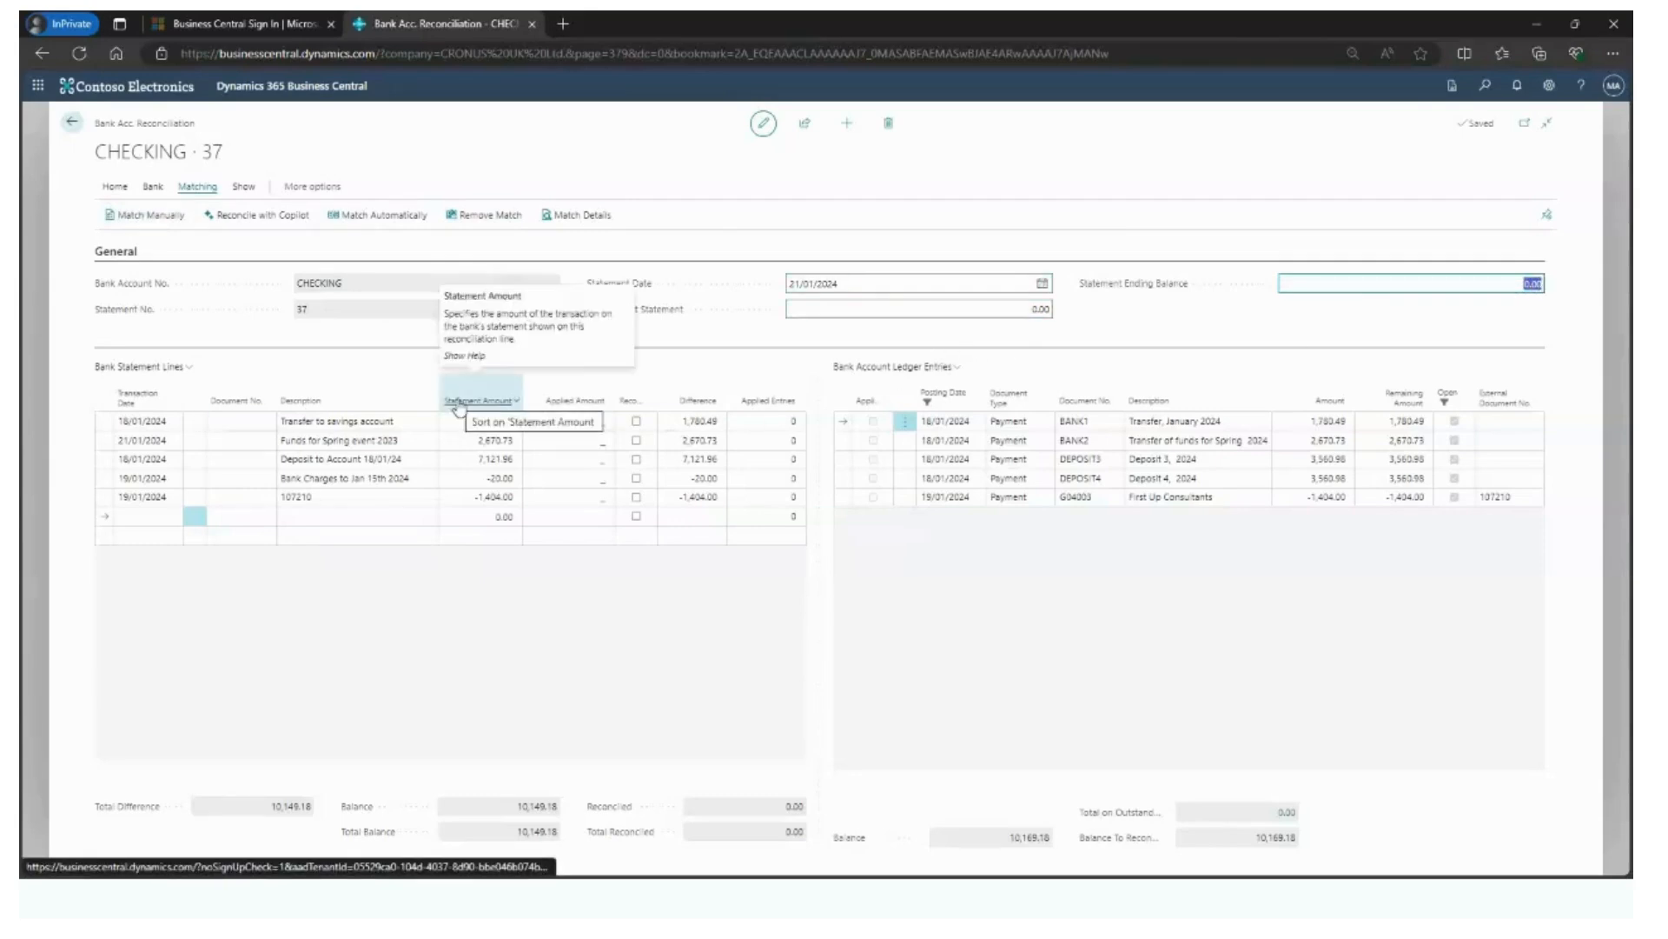
click(888, 123)
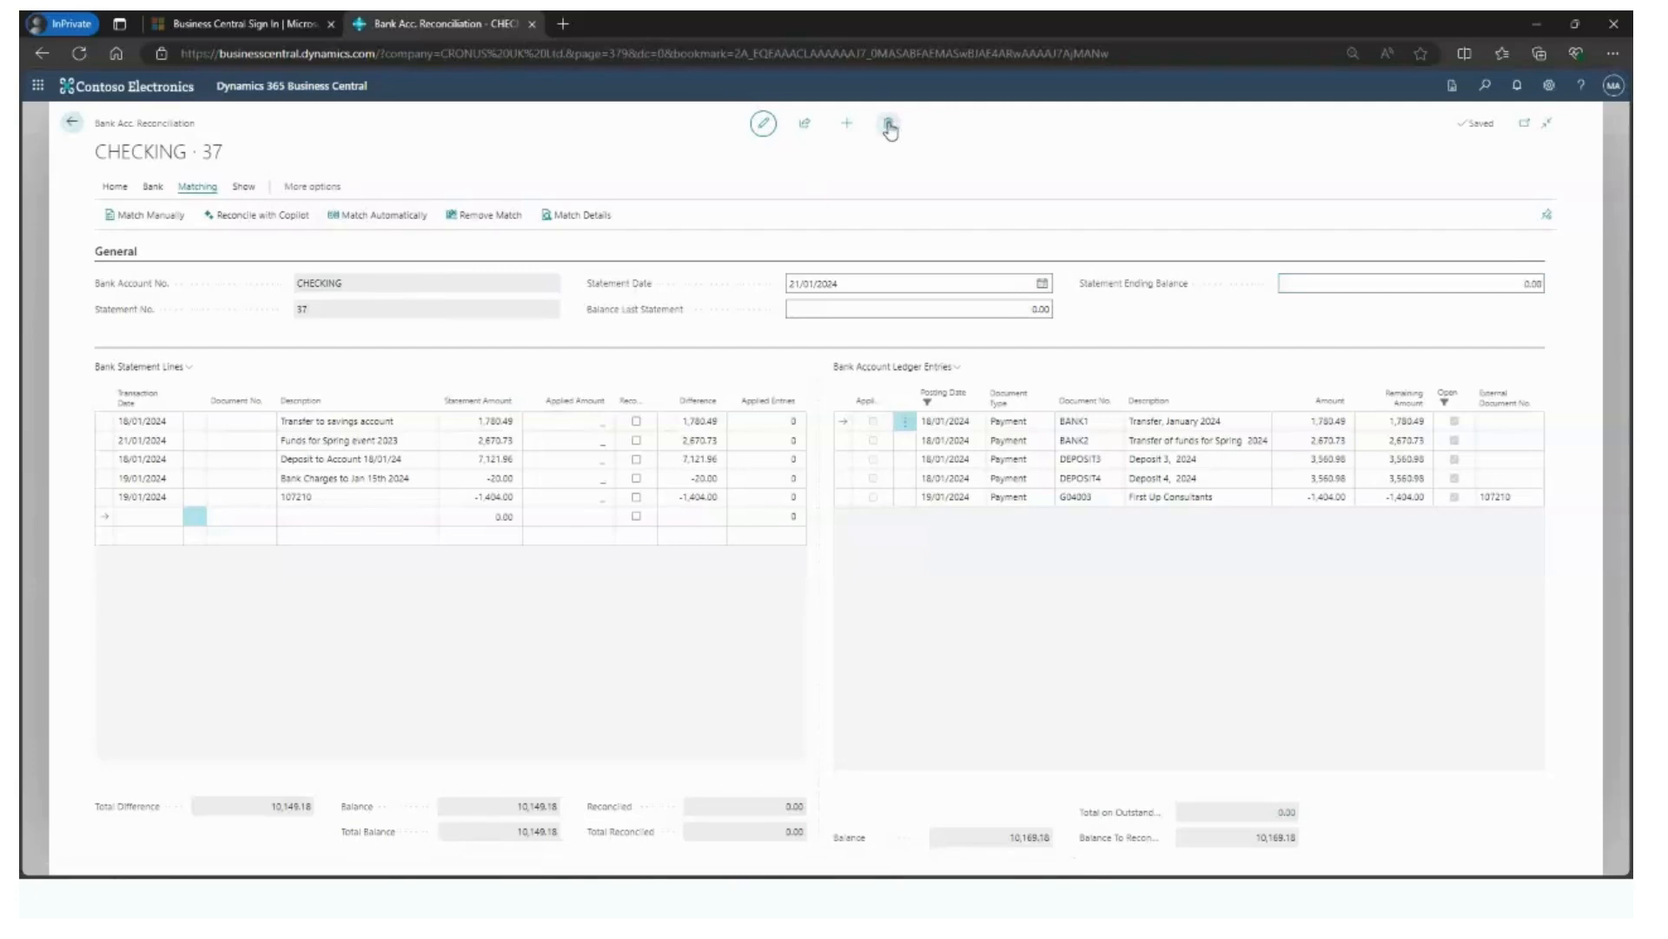
click(888, 520)
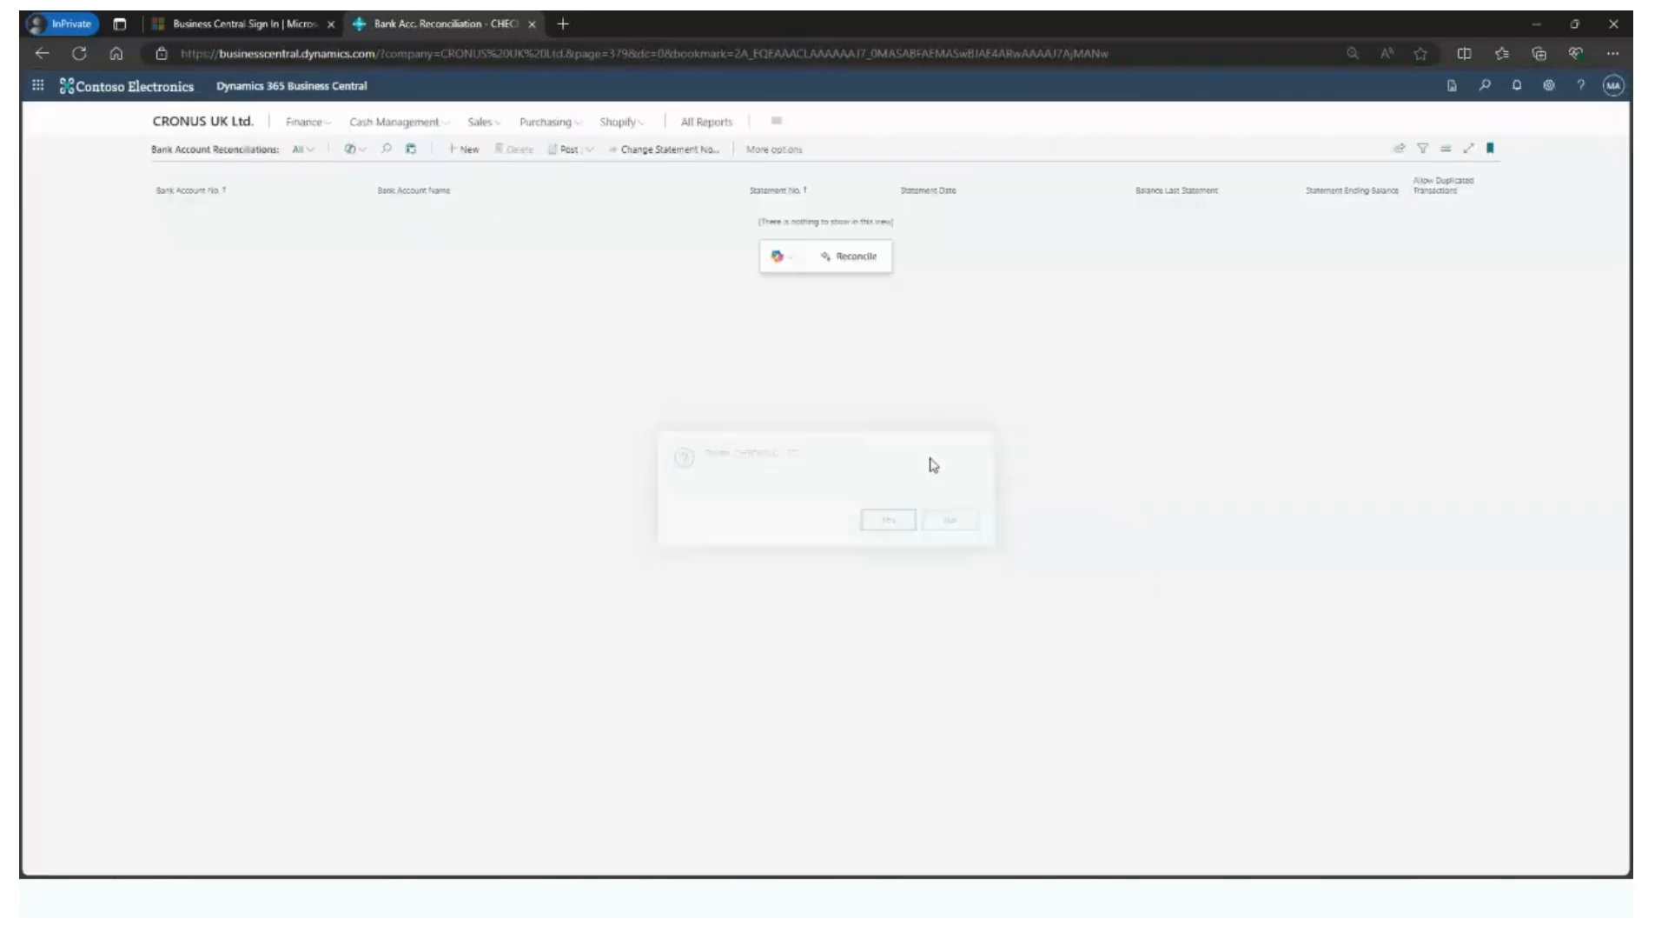
- Start a Copilot reconciliation for the CHECKING account and attach 2024 Sample Import 1A as its transaction data
click(843, 265)
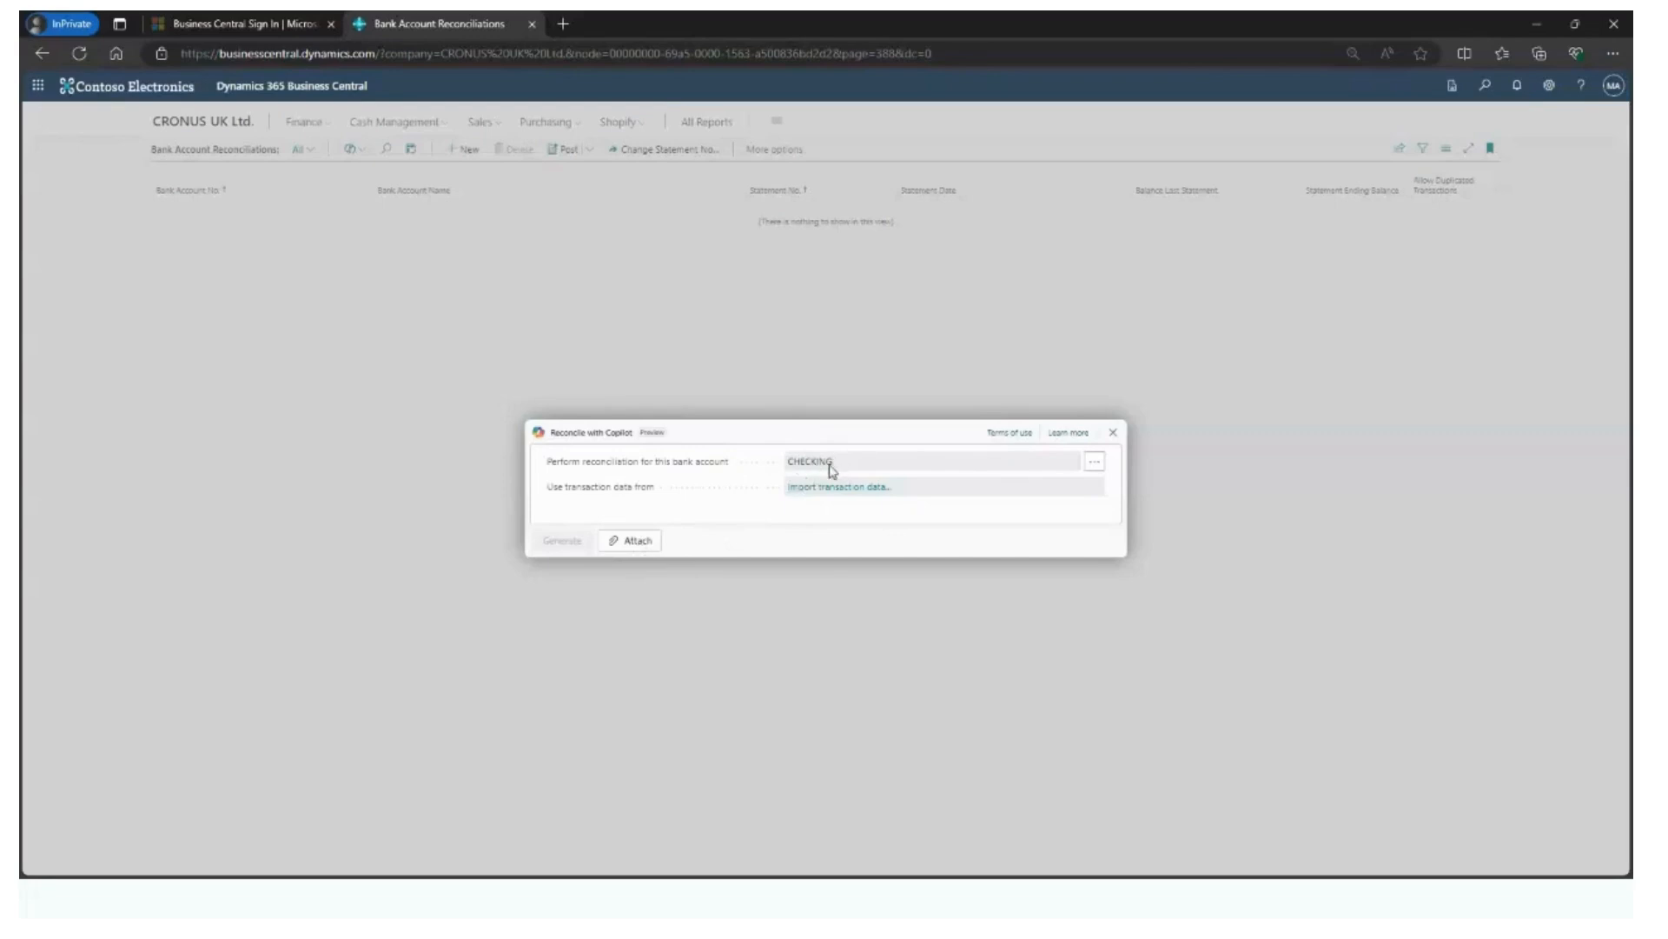
click(636, 543)
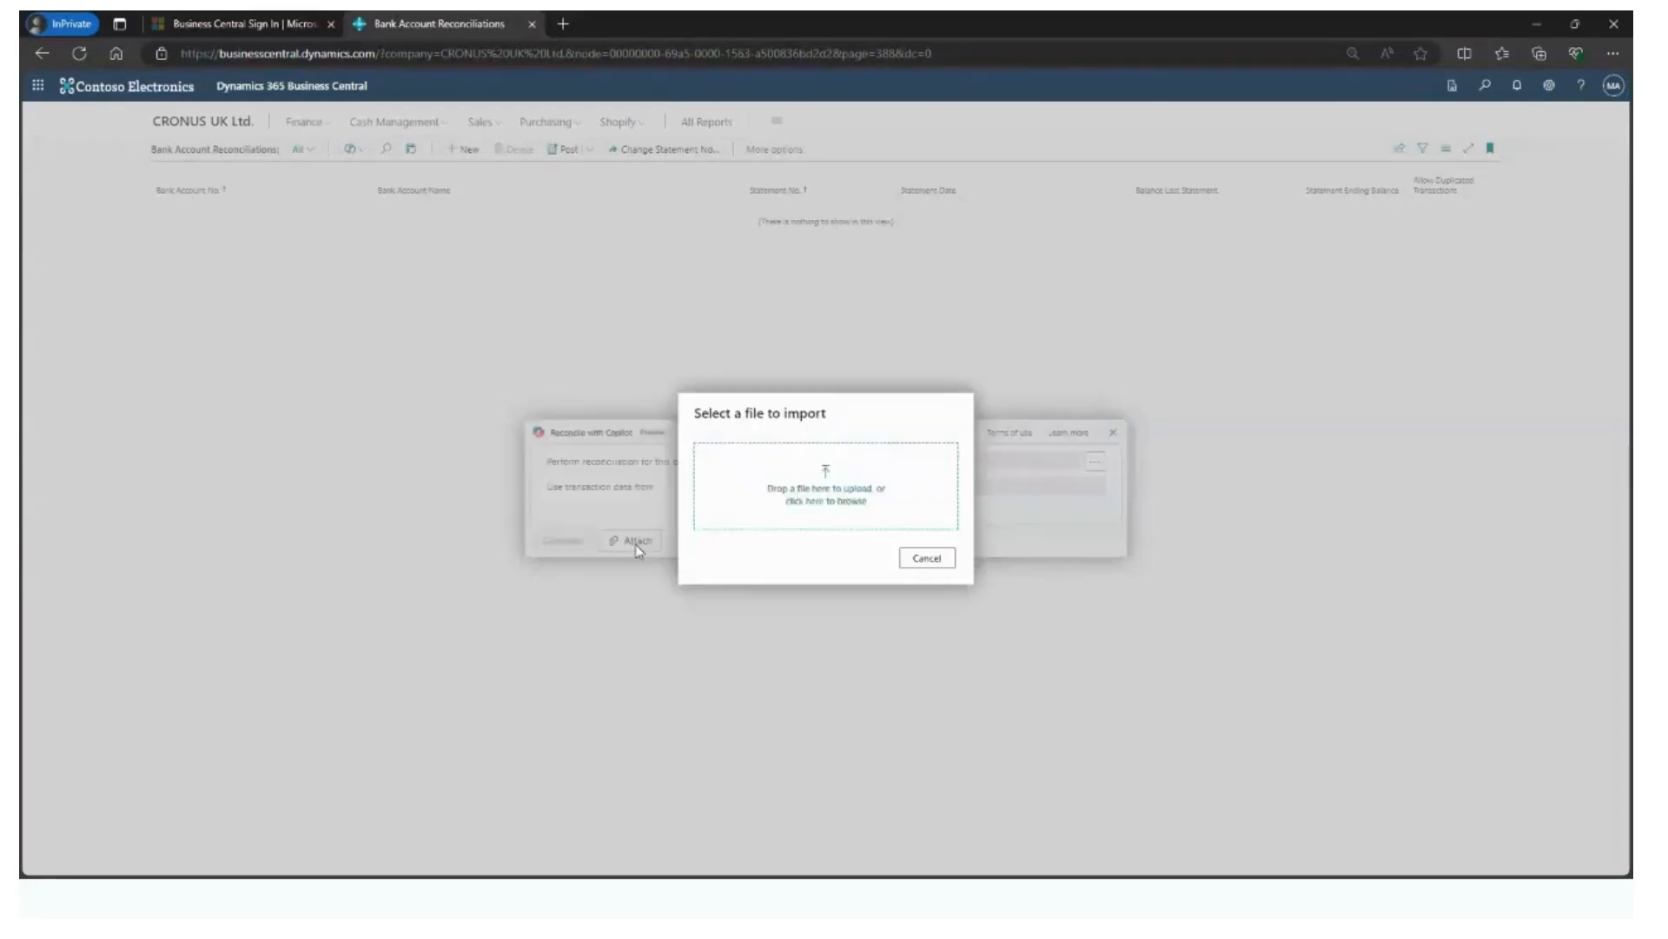
click(824, 502)
click(457, 150)
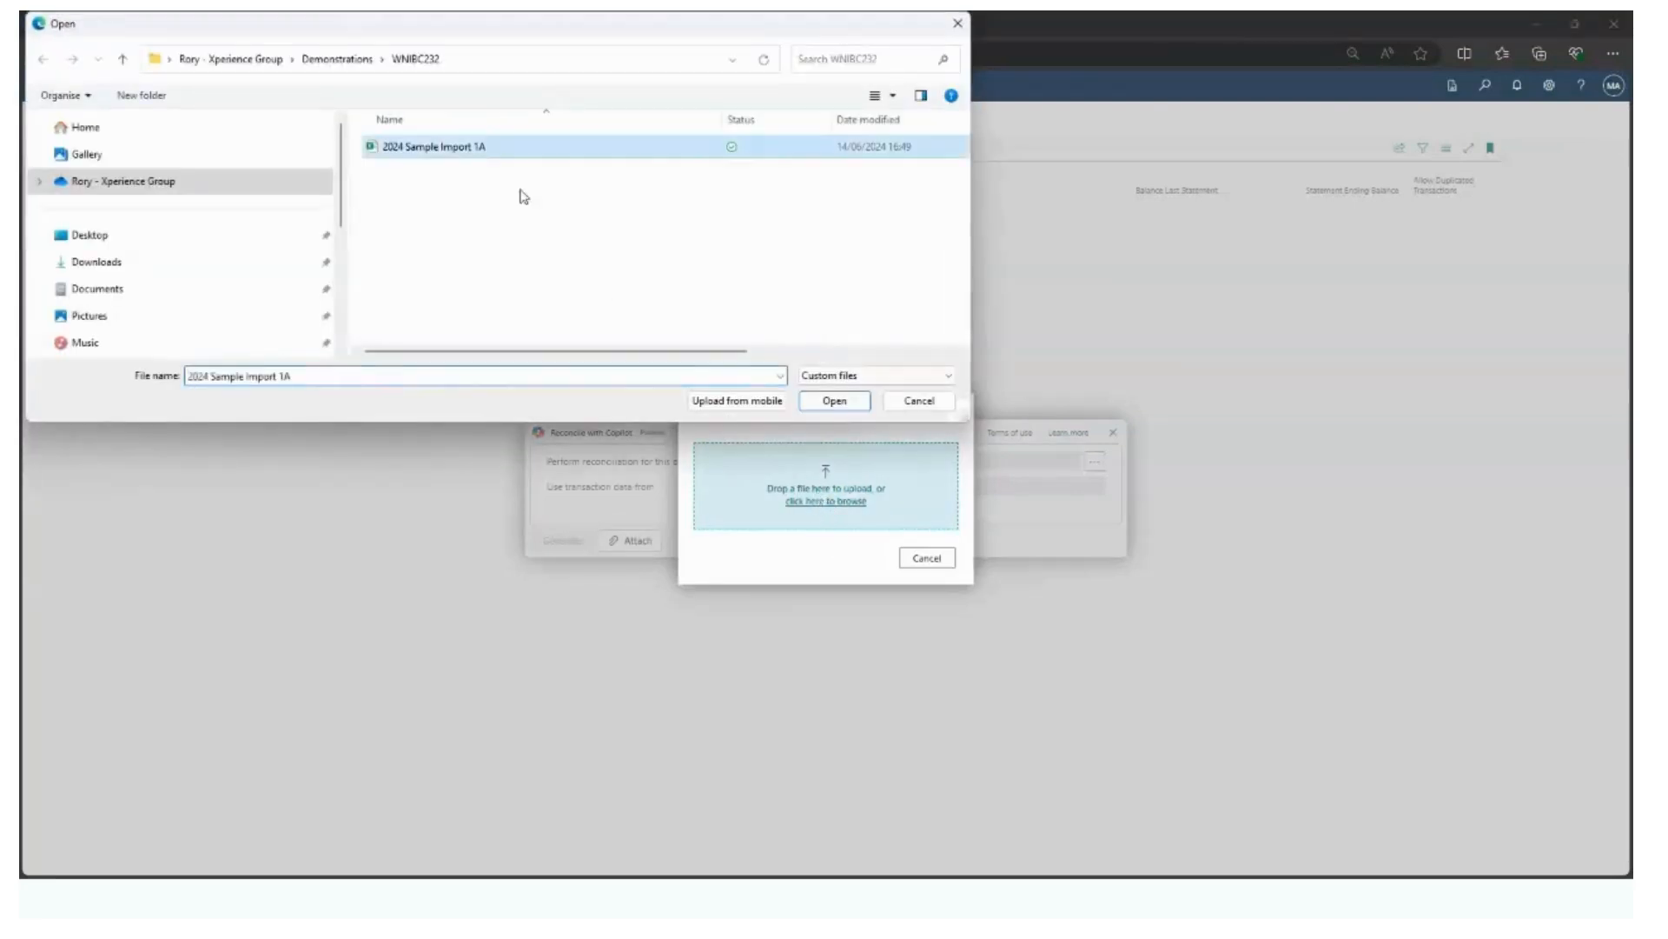
click(835, 401)
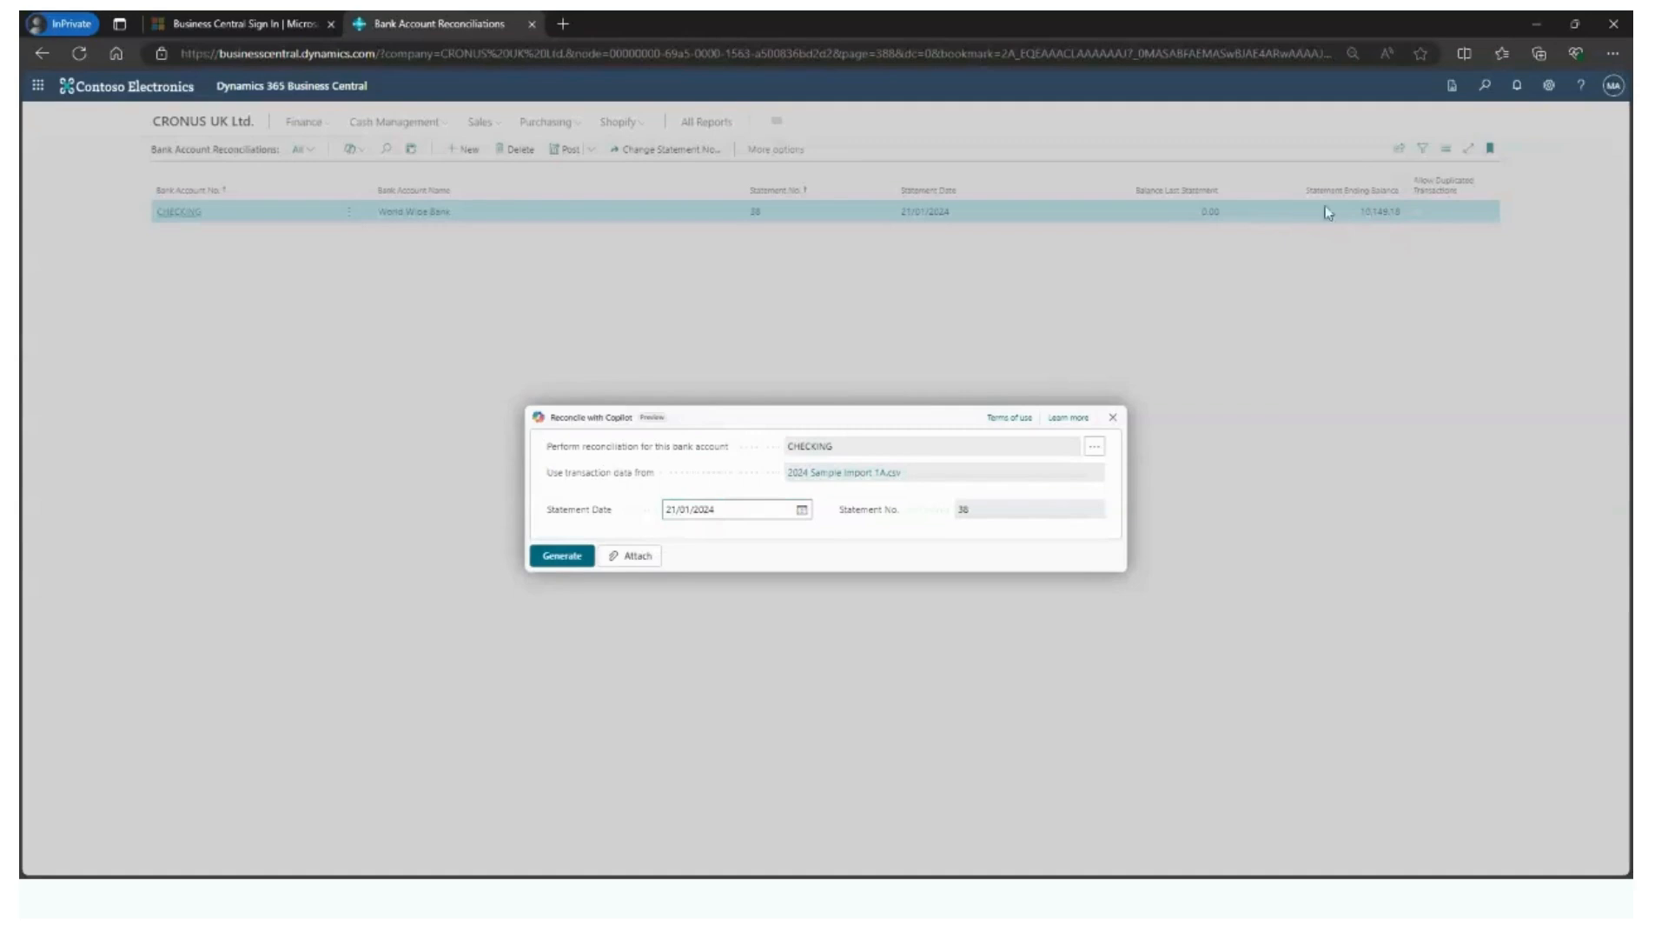
- Generate the Copilot reconciliation for the statement date 21/01/2024 and review the match proposal for Funds for Spring event 2023
click(573, 561)
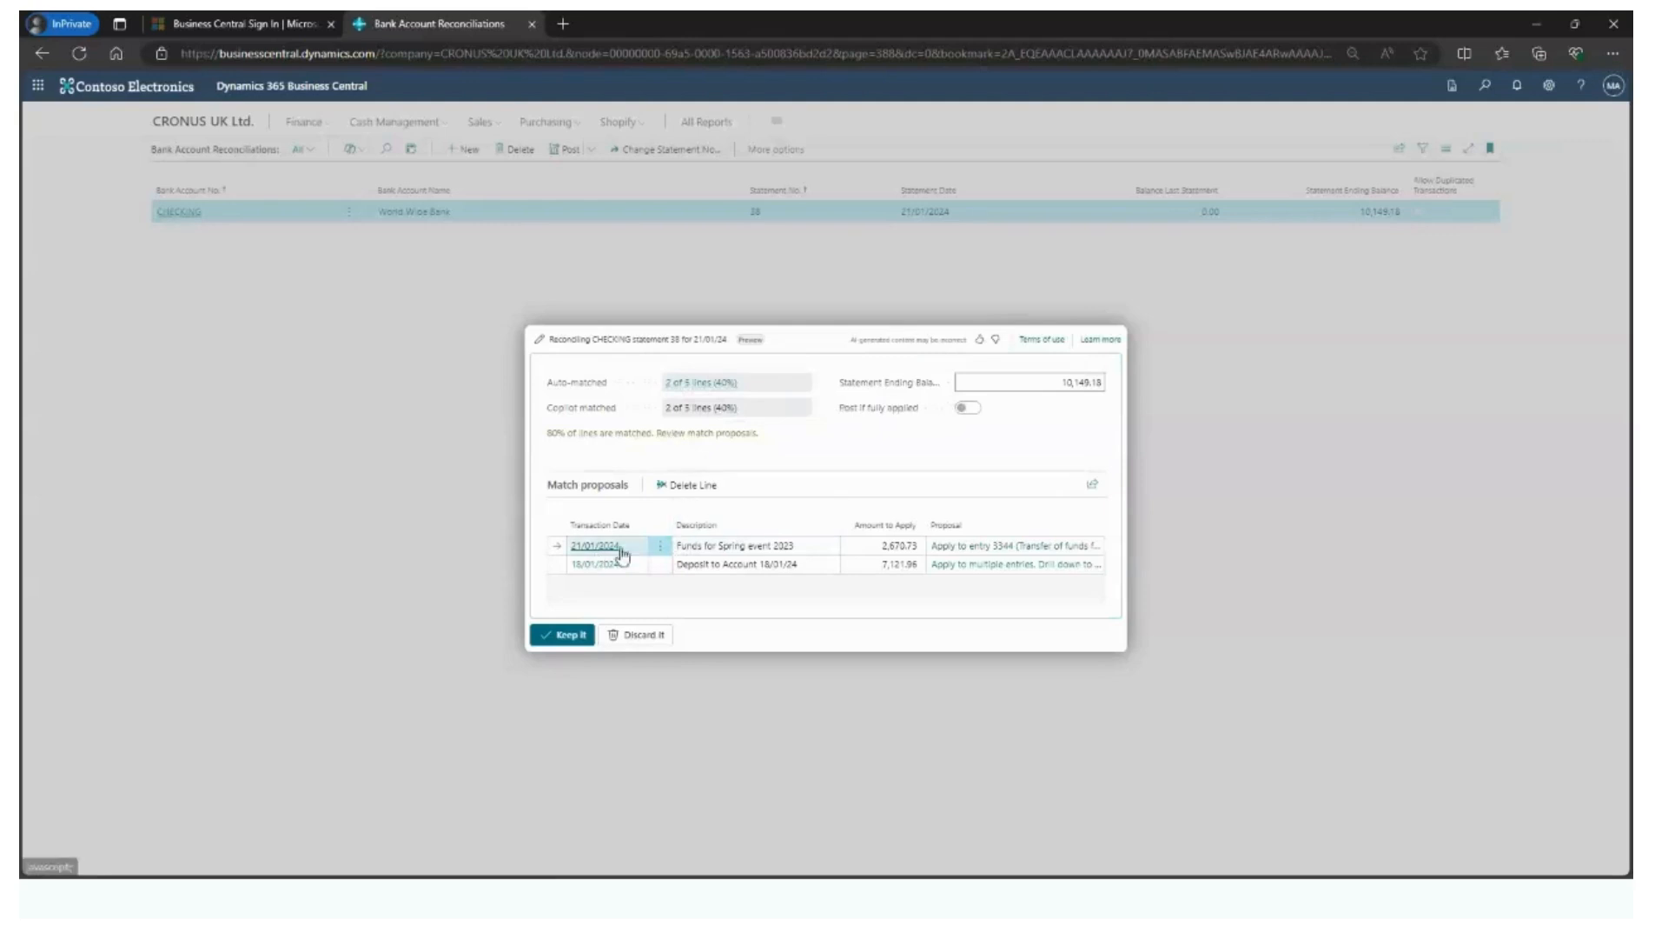
click(730, 546)
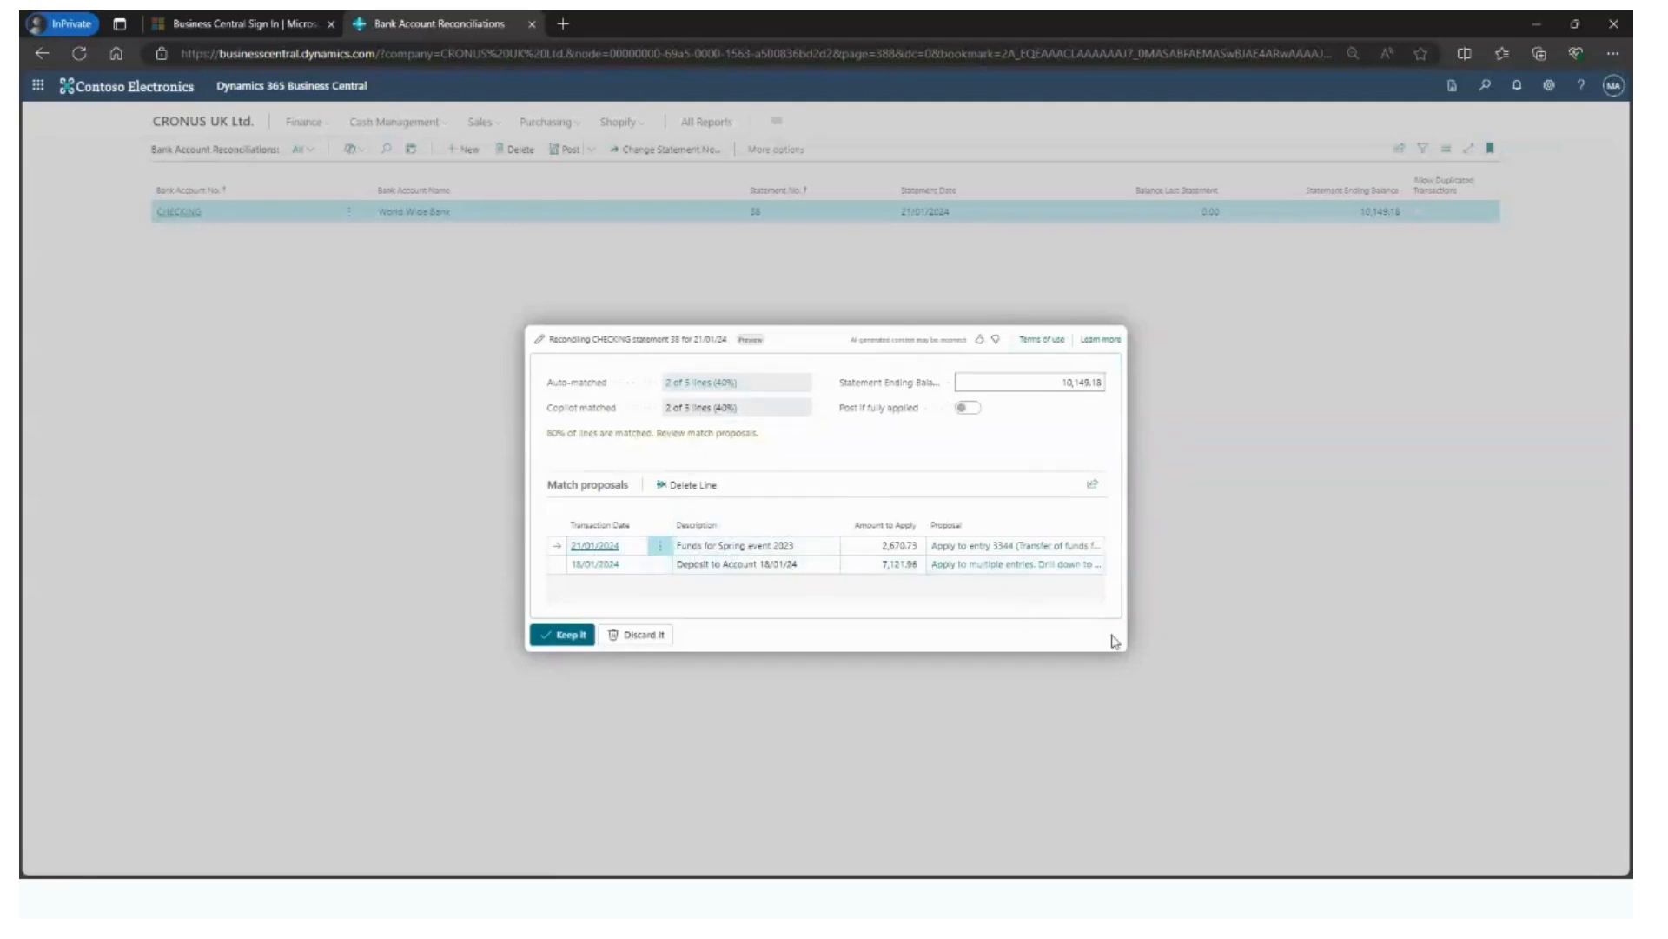
click(973, 549)
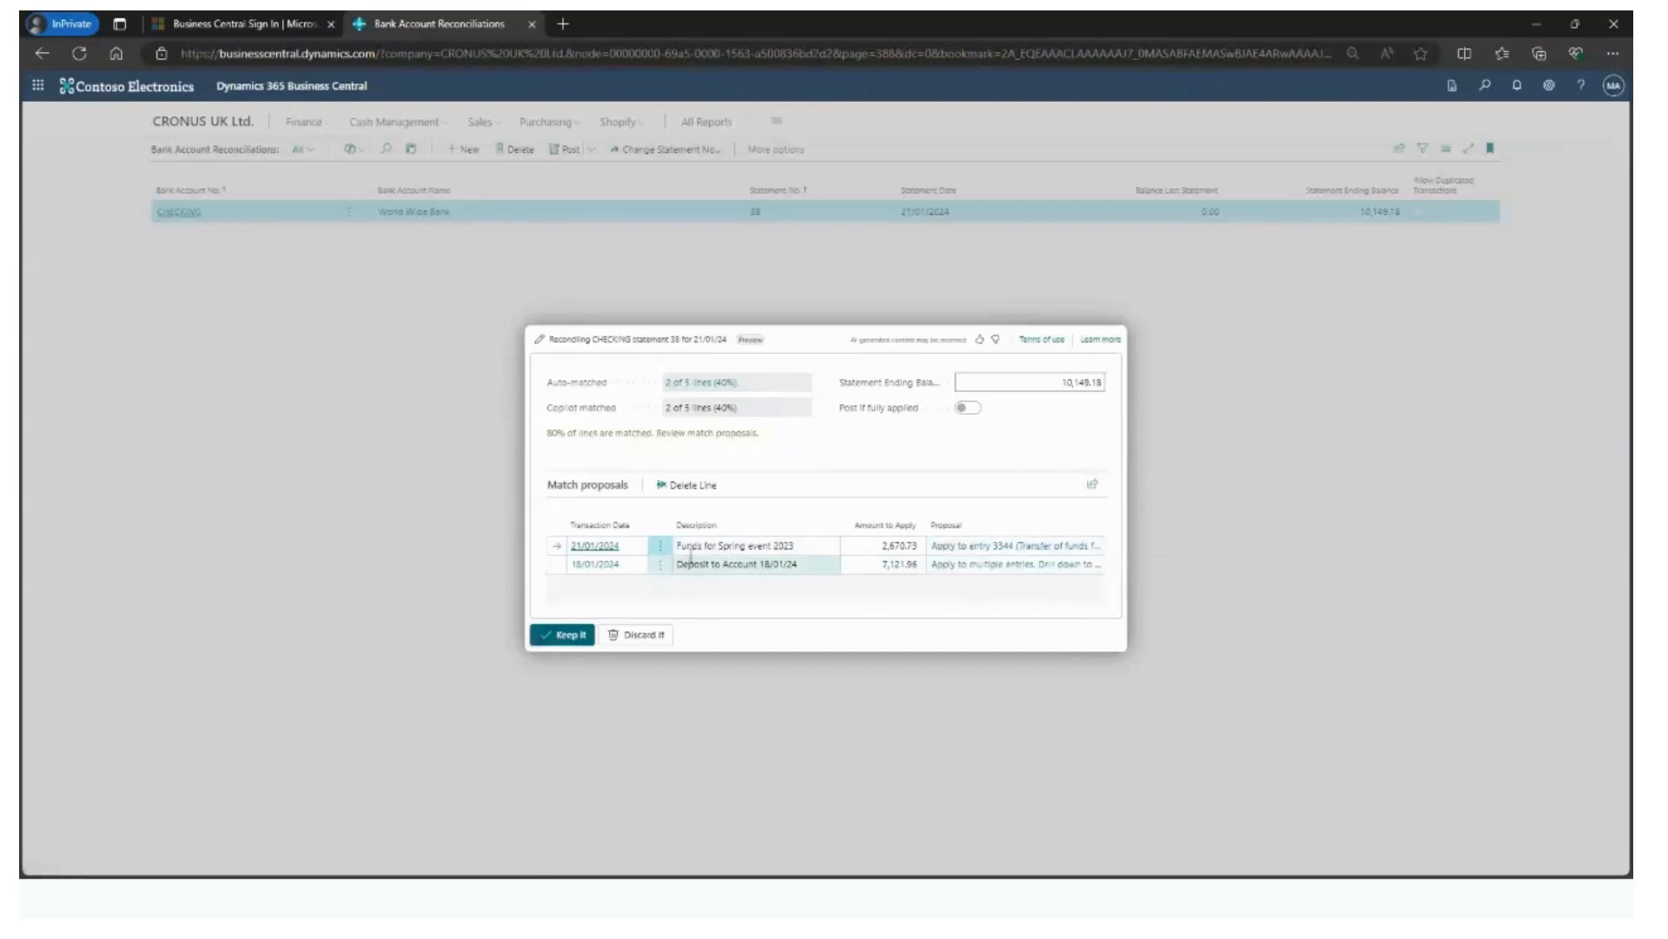
click(732, 548)
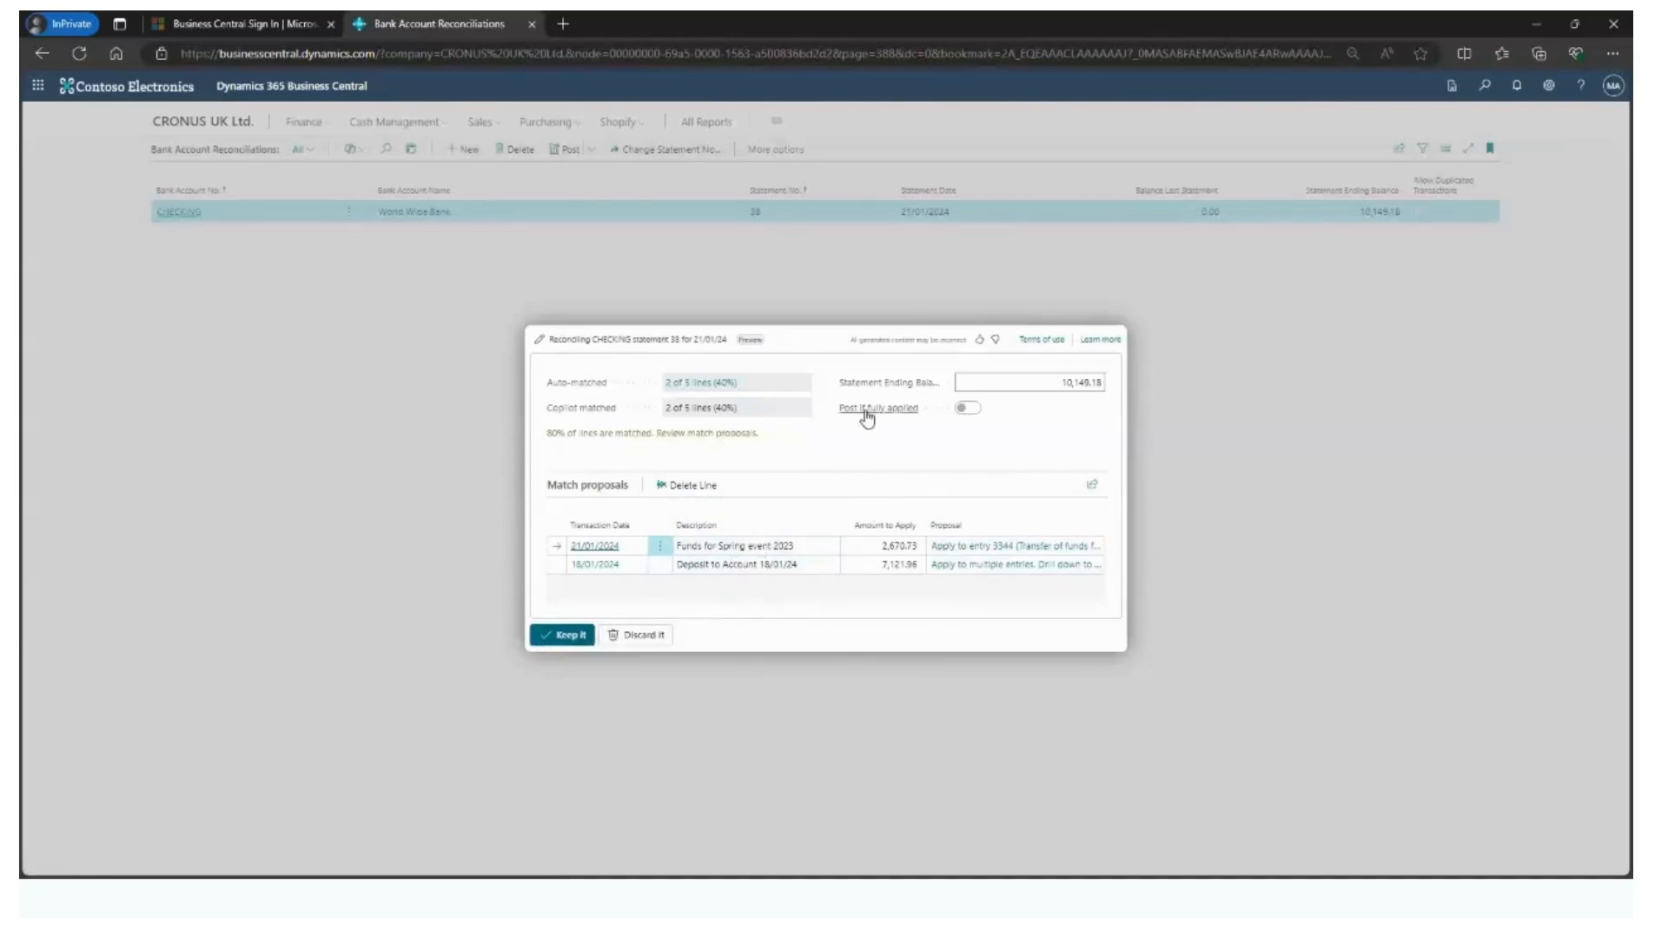
- Keep the Copilot match proposals and open the reconciliation to check its ending balance and statement date
mouse_move(865, 413)
click(570, 637)
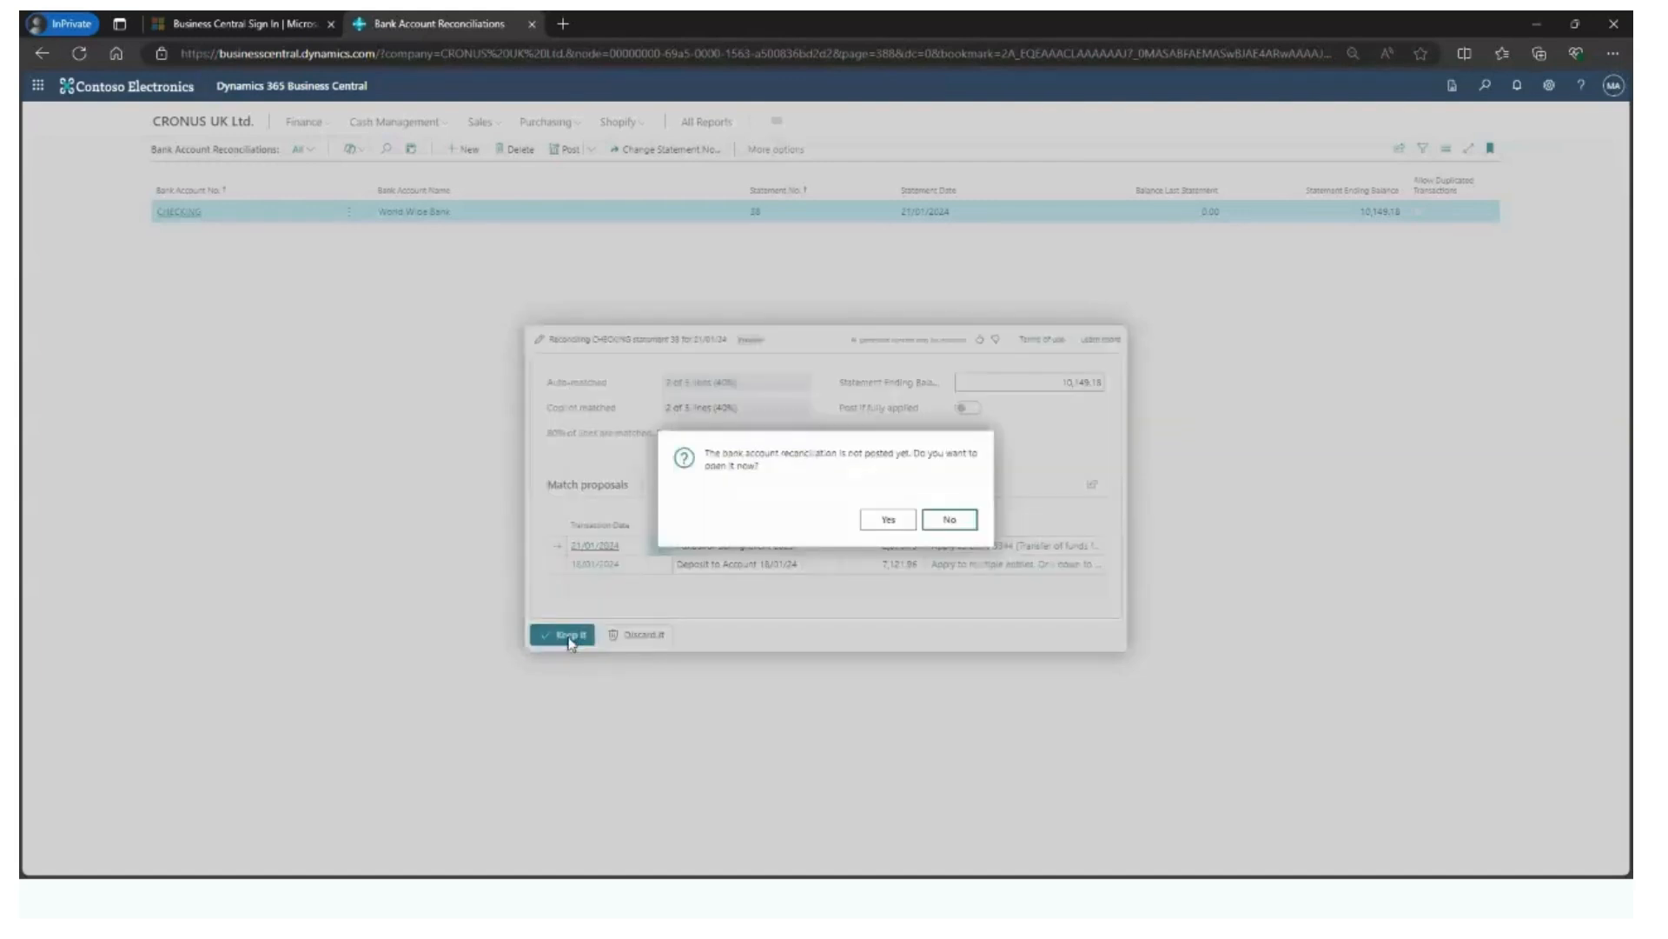
click(887, 520)
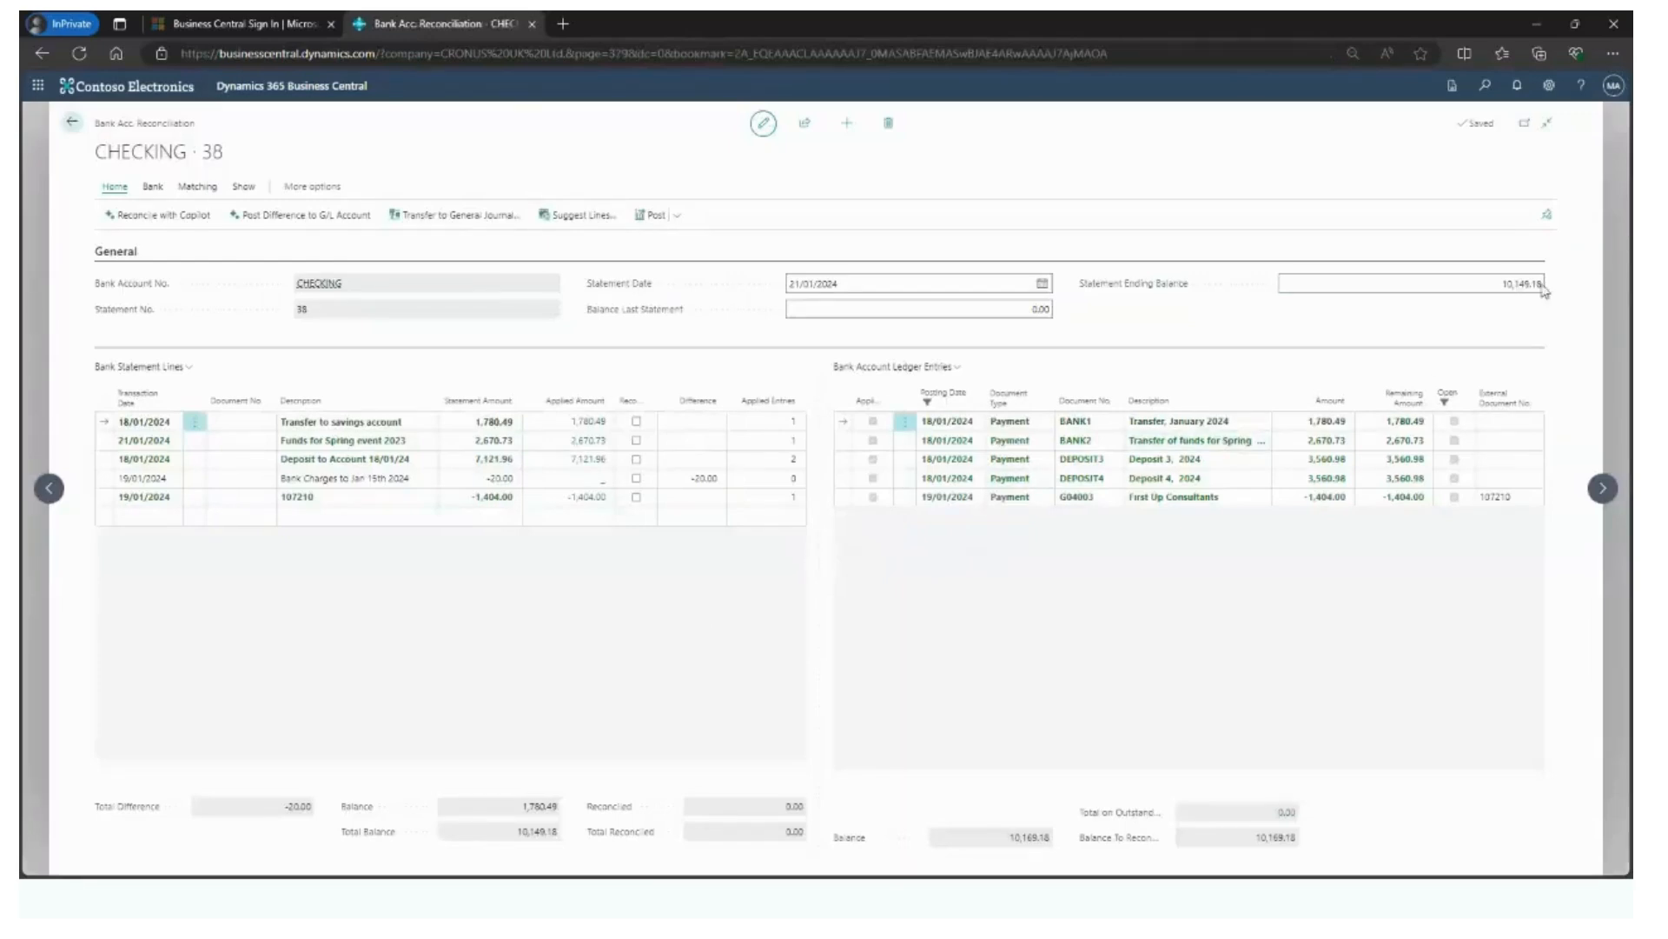
click(1508, 285)
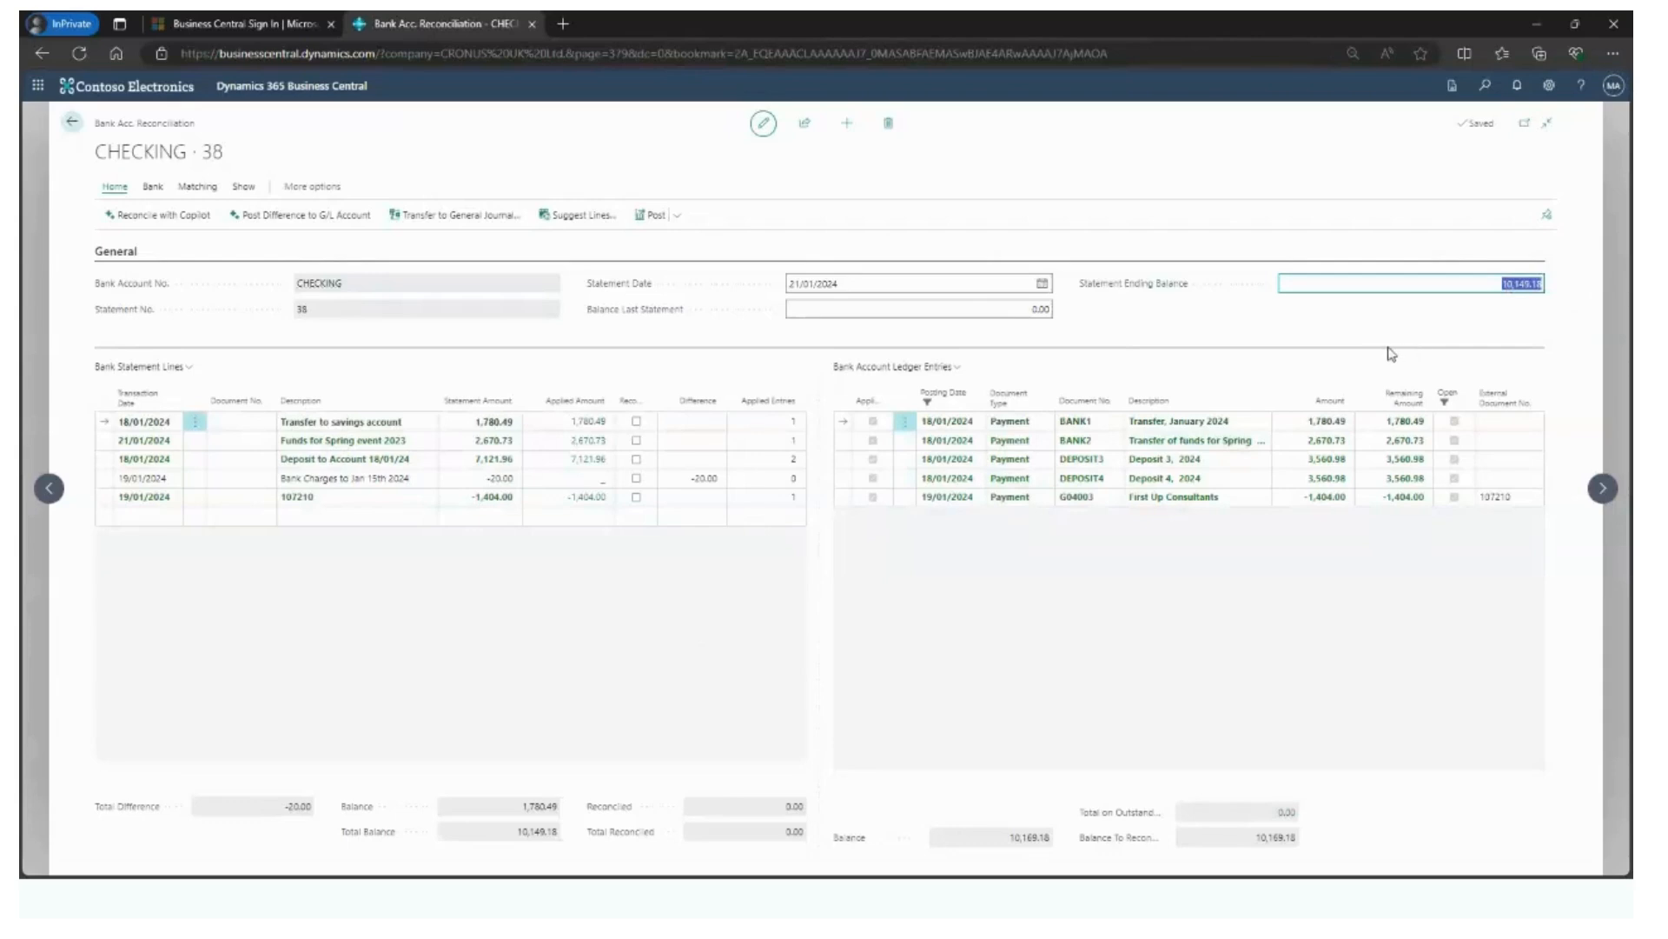
click(841, 283)
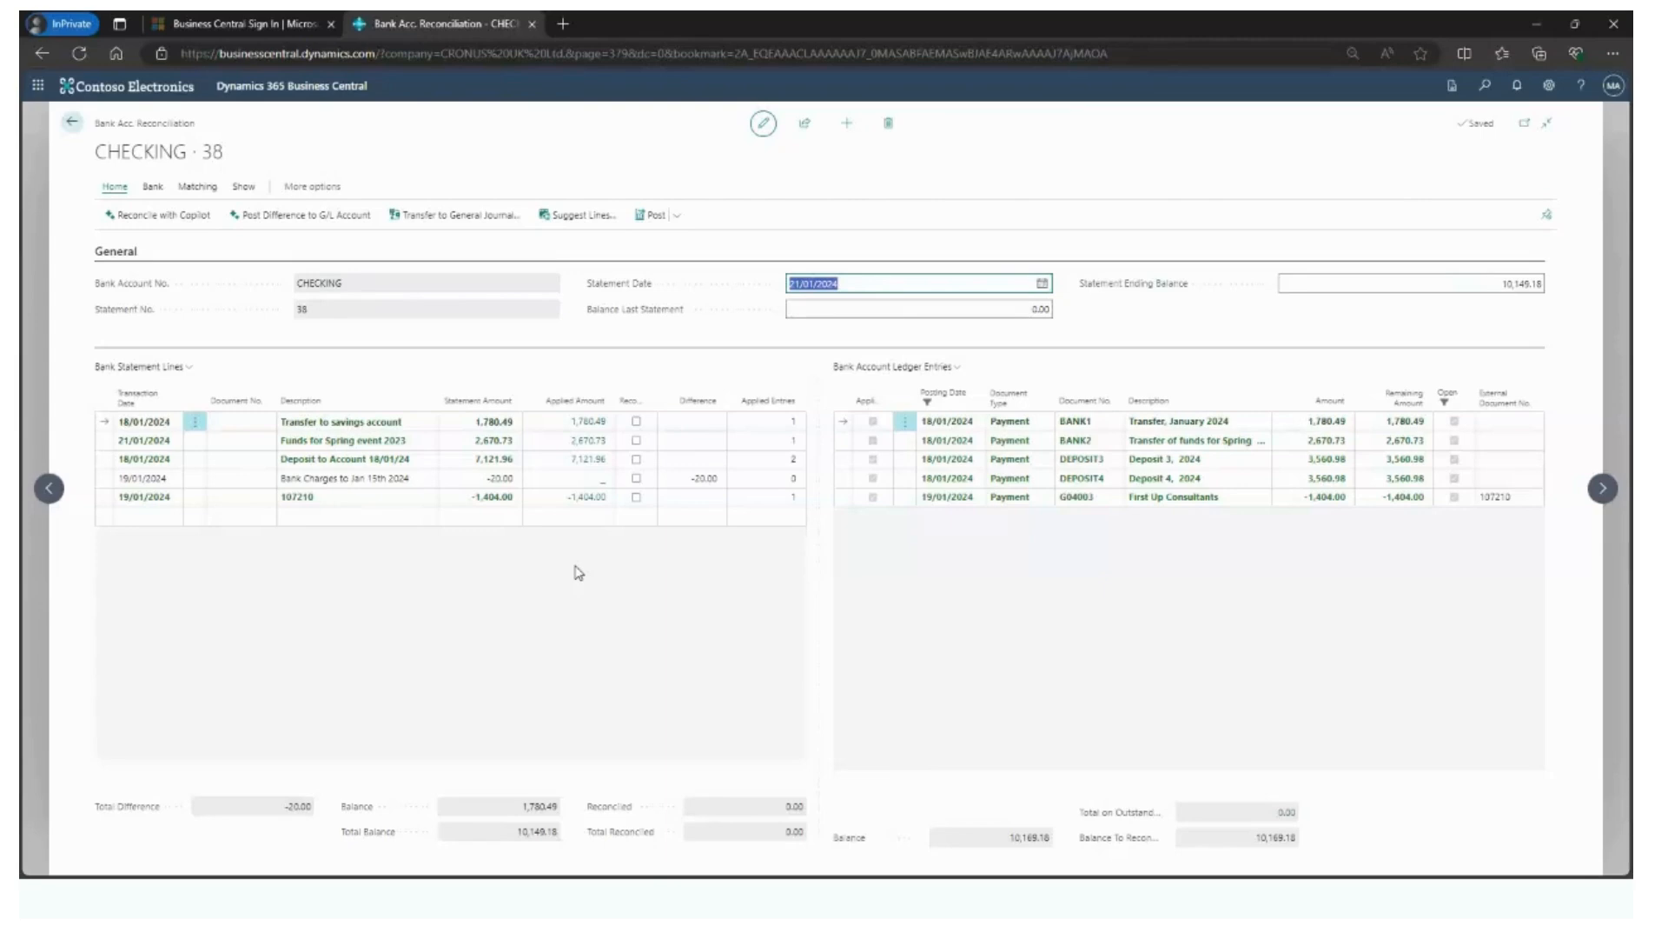
- Transfer the unmatched Bank Charges to Jan 15th 2024 line to the general journal, using template GENERAL and batch BANK RECS
click(417, 479)
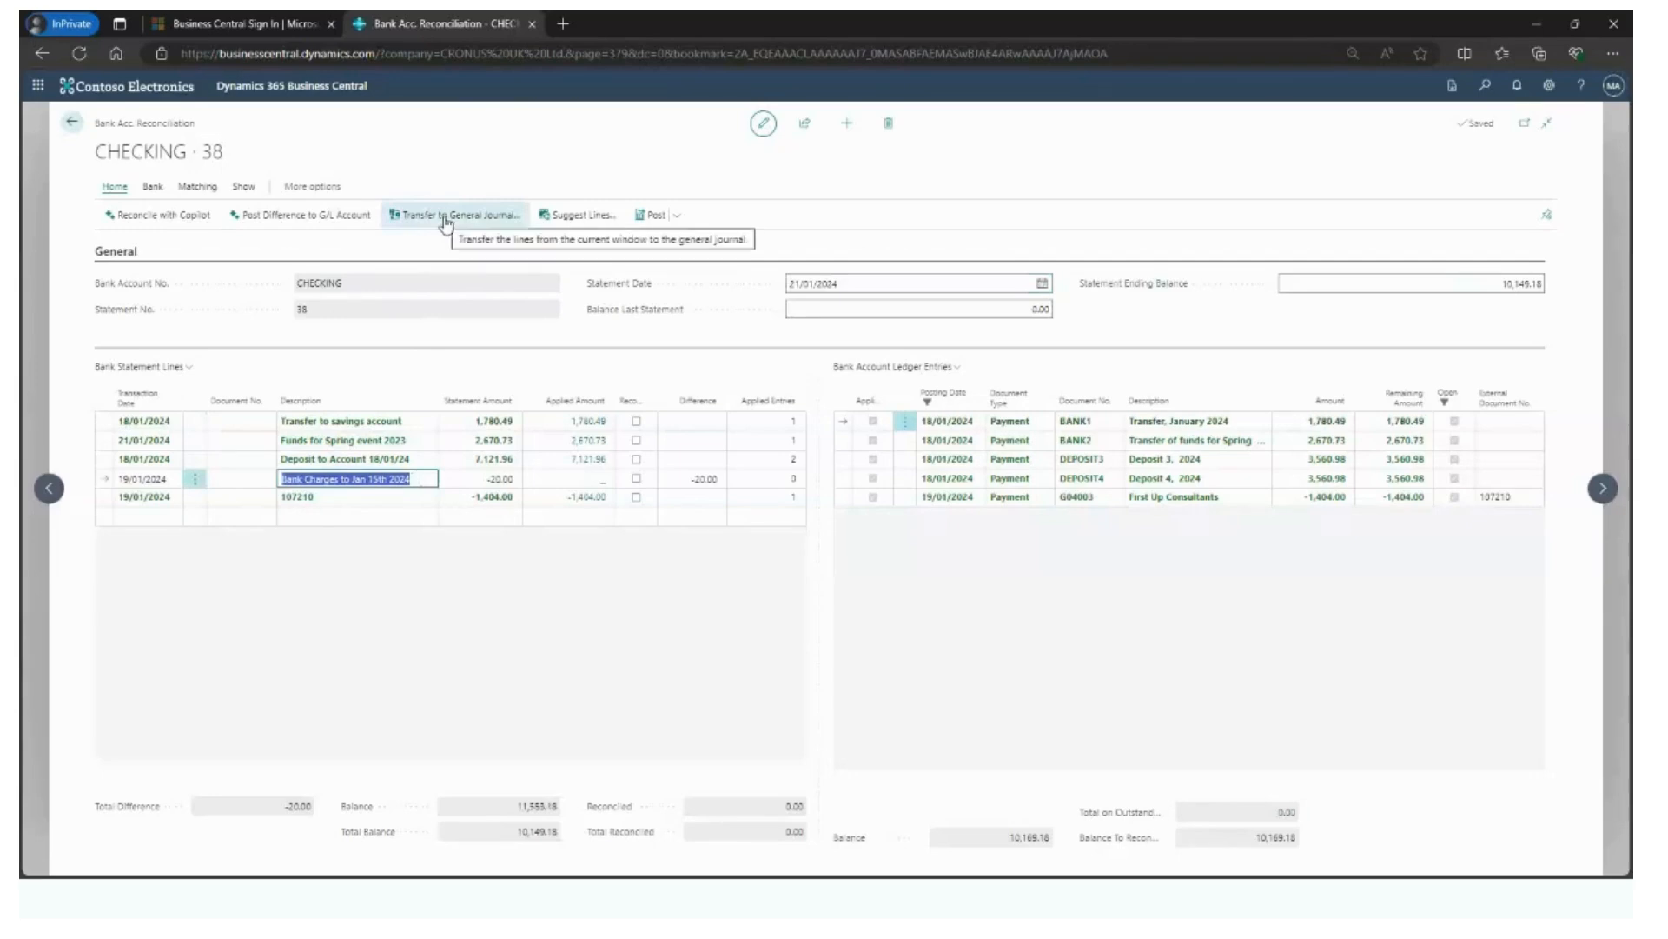
click(445, 223)
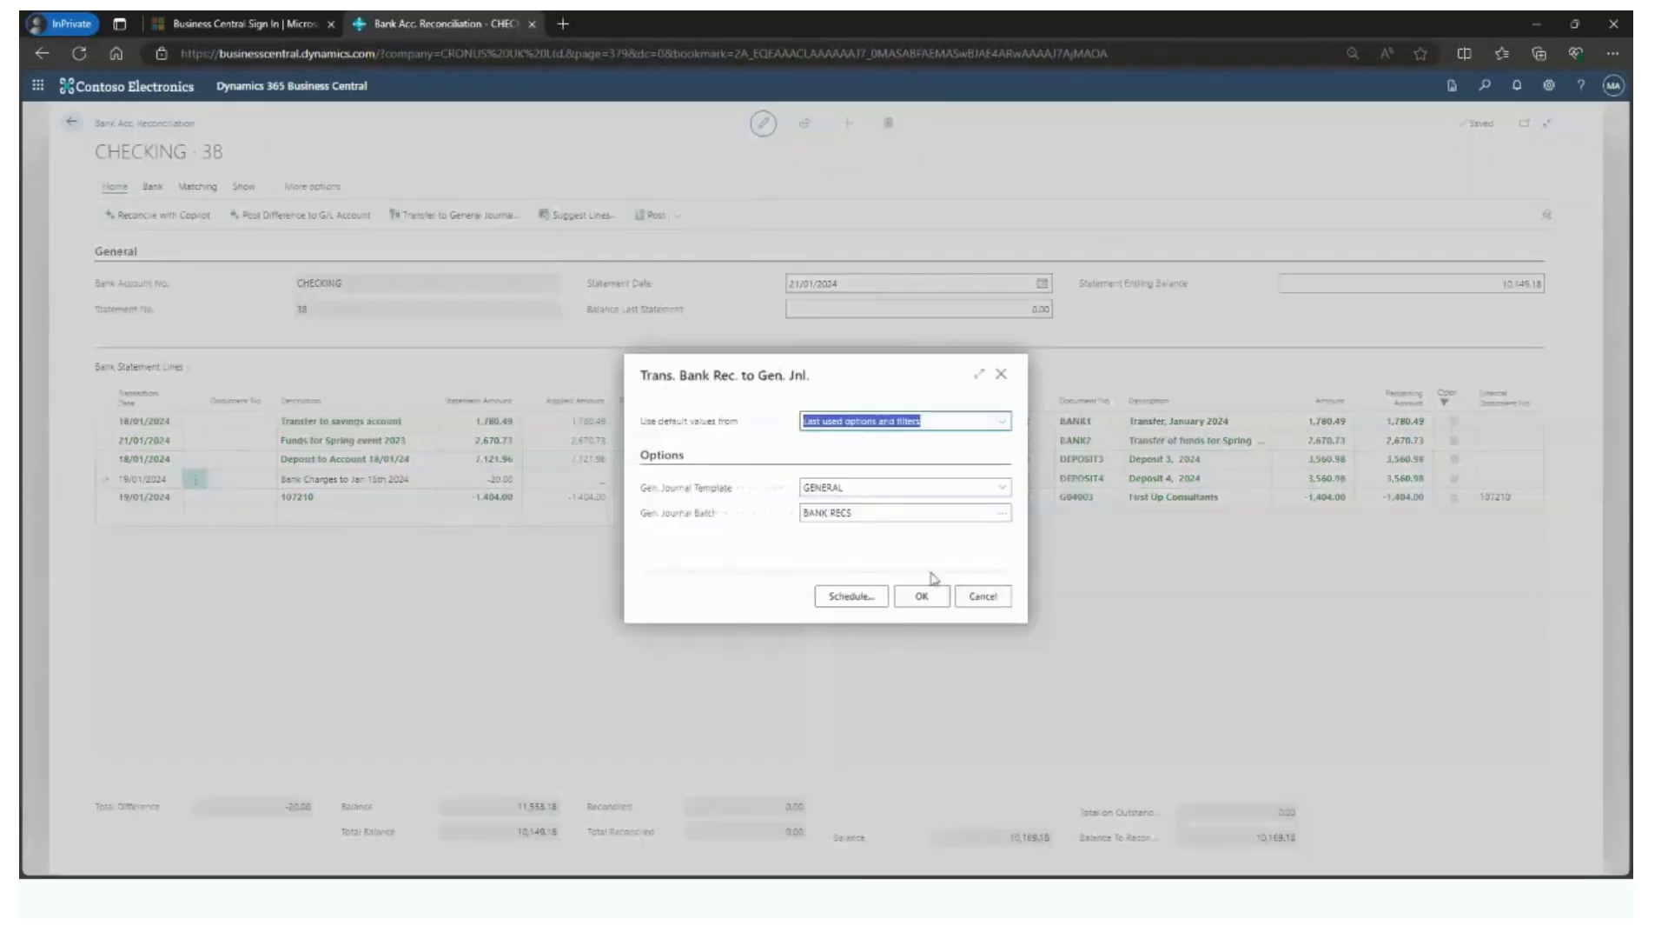
click(923, 598)
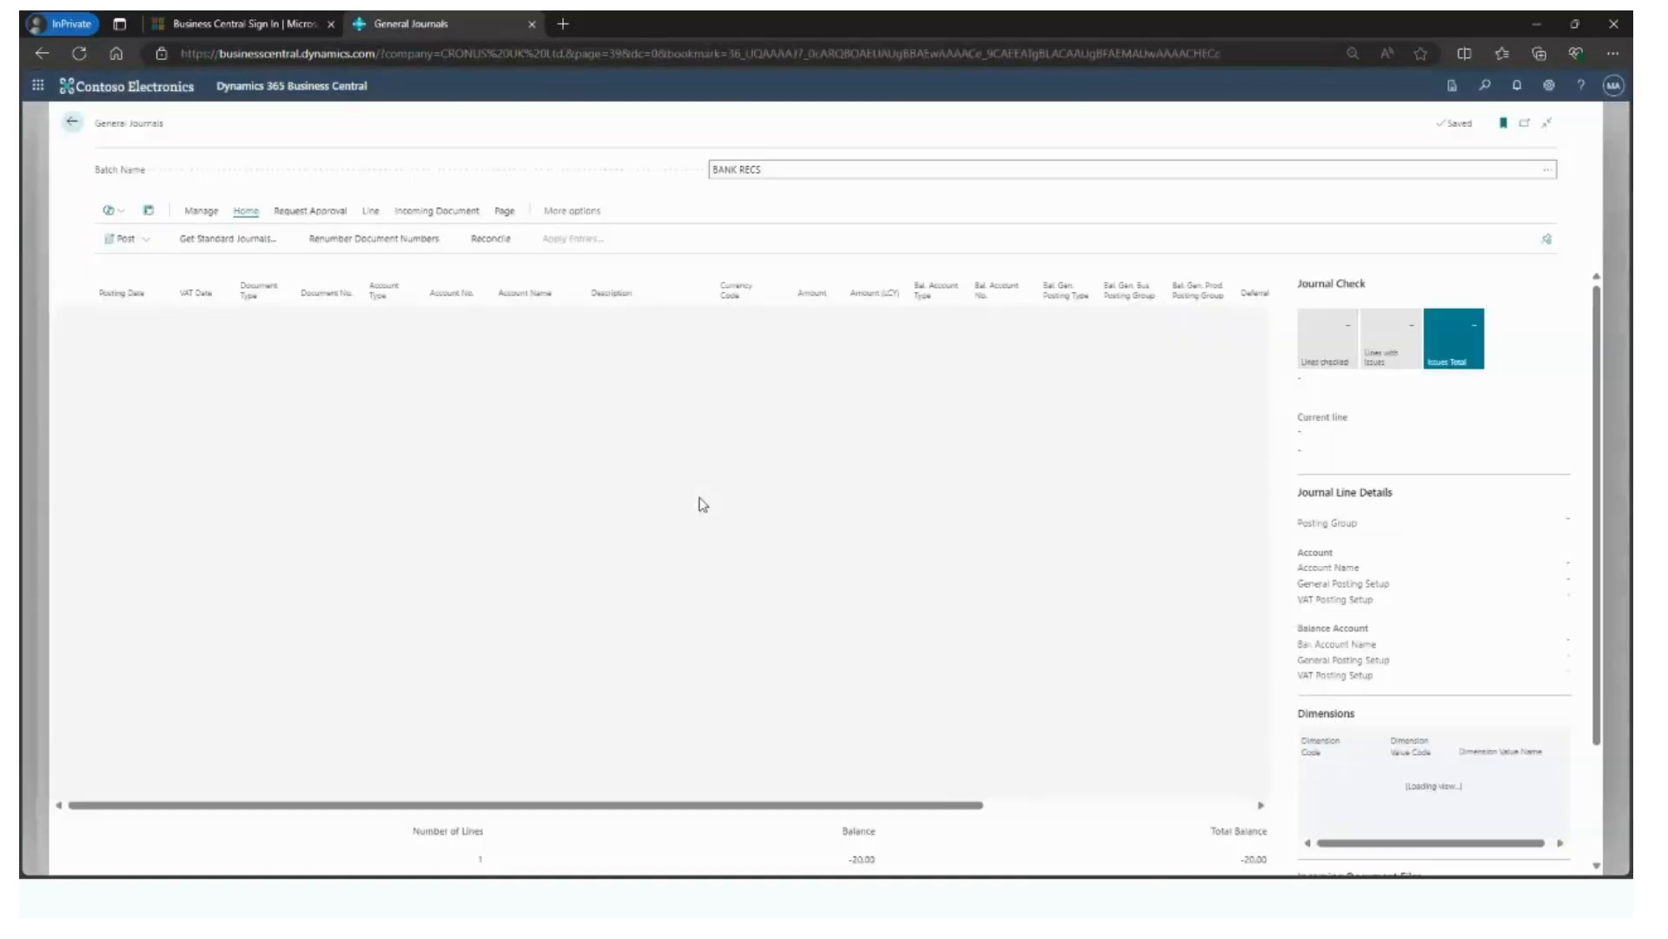
- Try to post the bank charges line in the BANK RECS journal and return to the journal
click(120, 240)
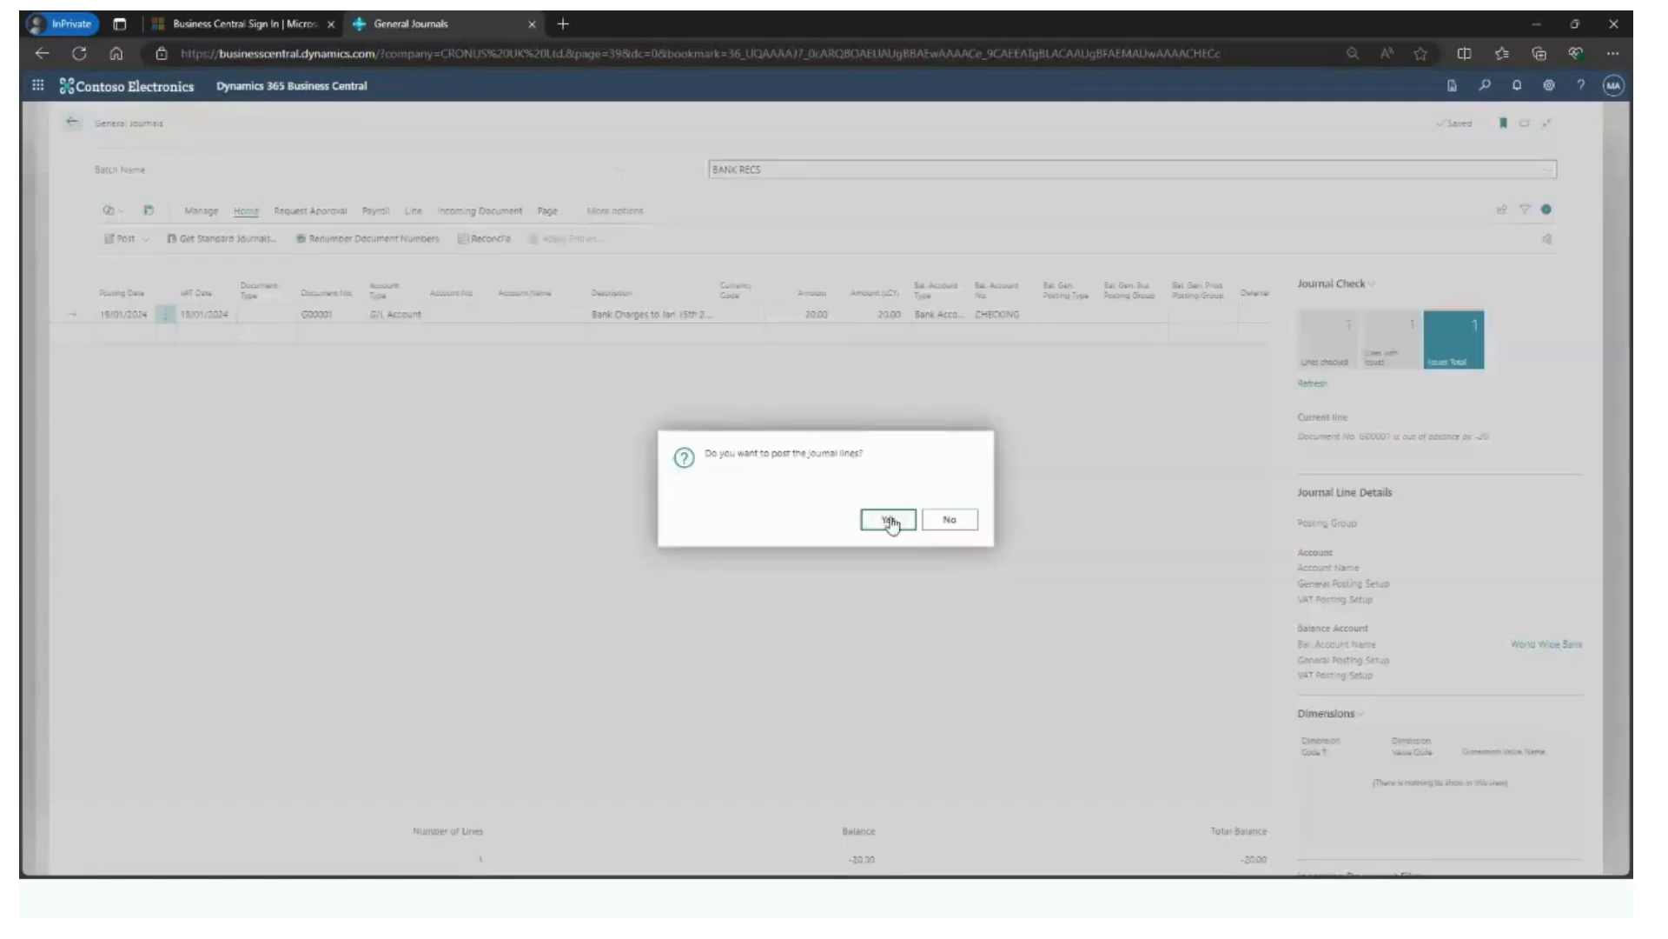
click(889, 519)
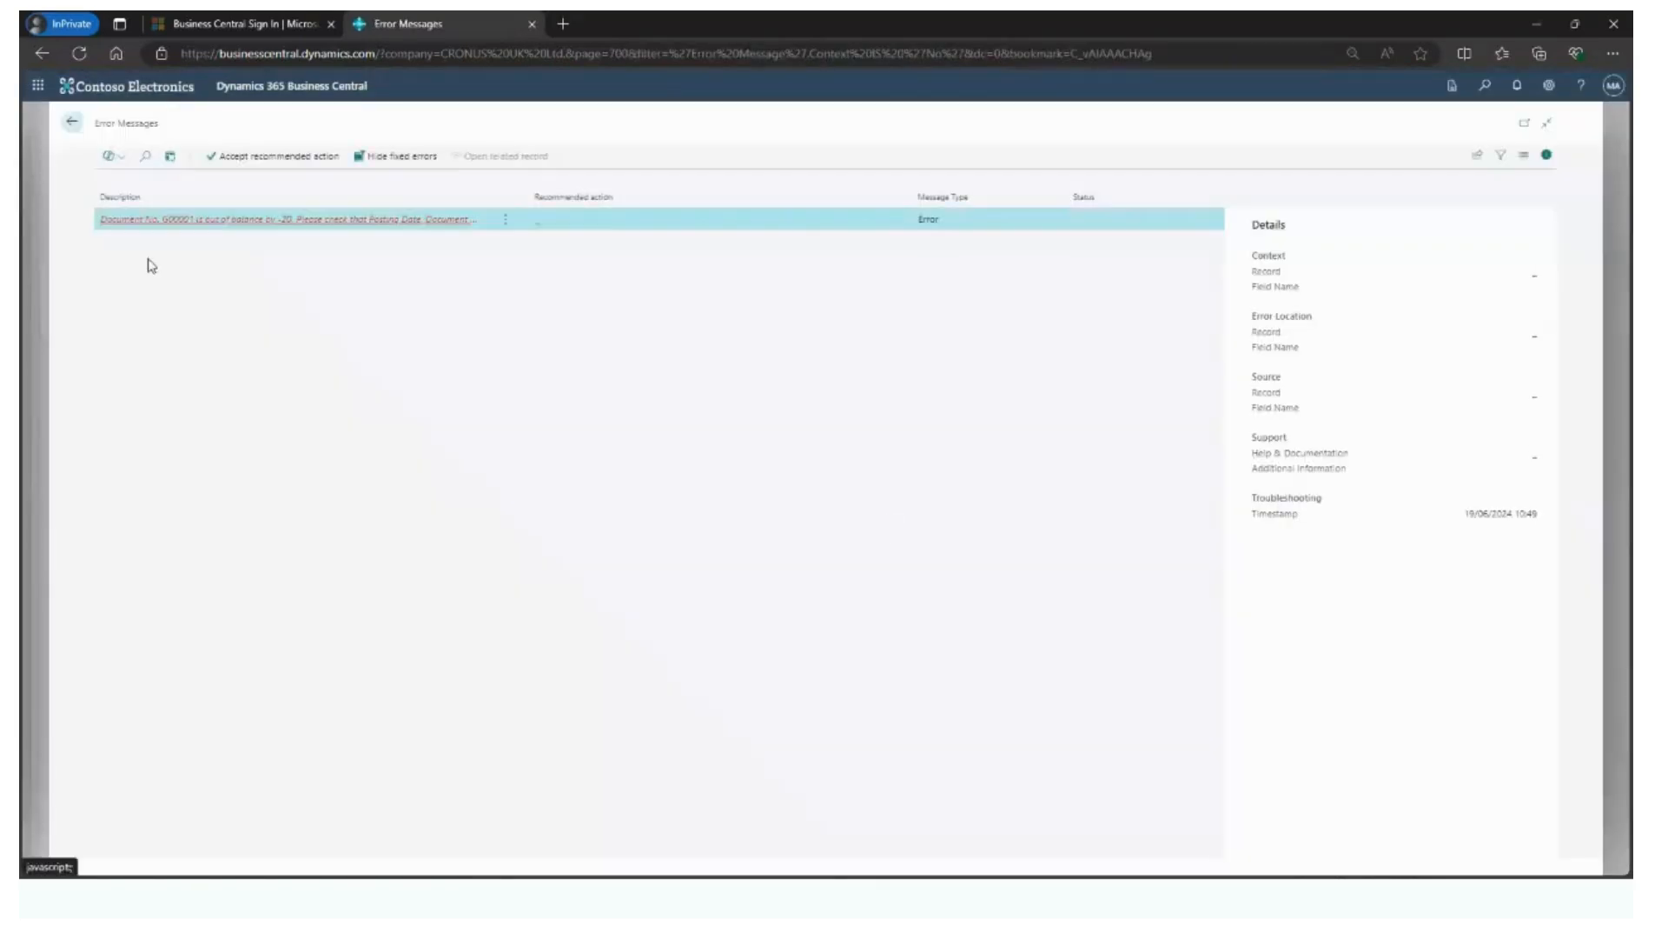
click(73, 126)
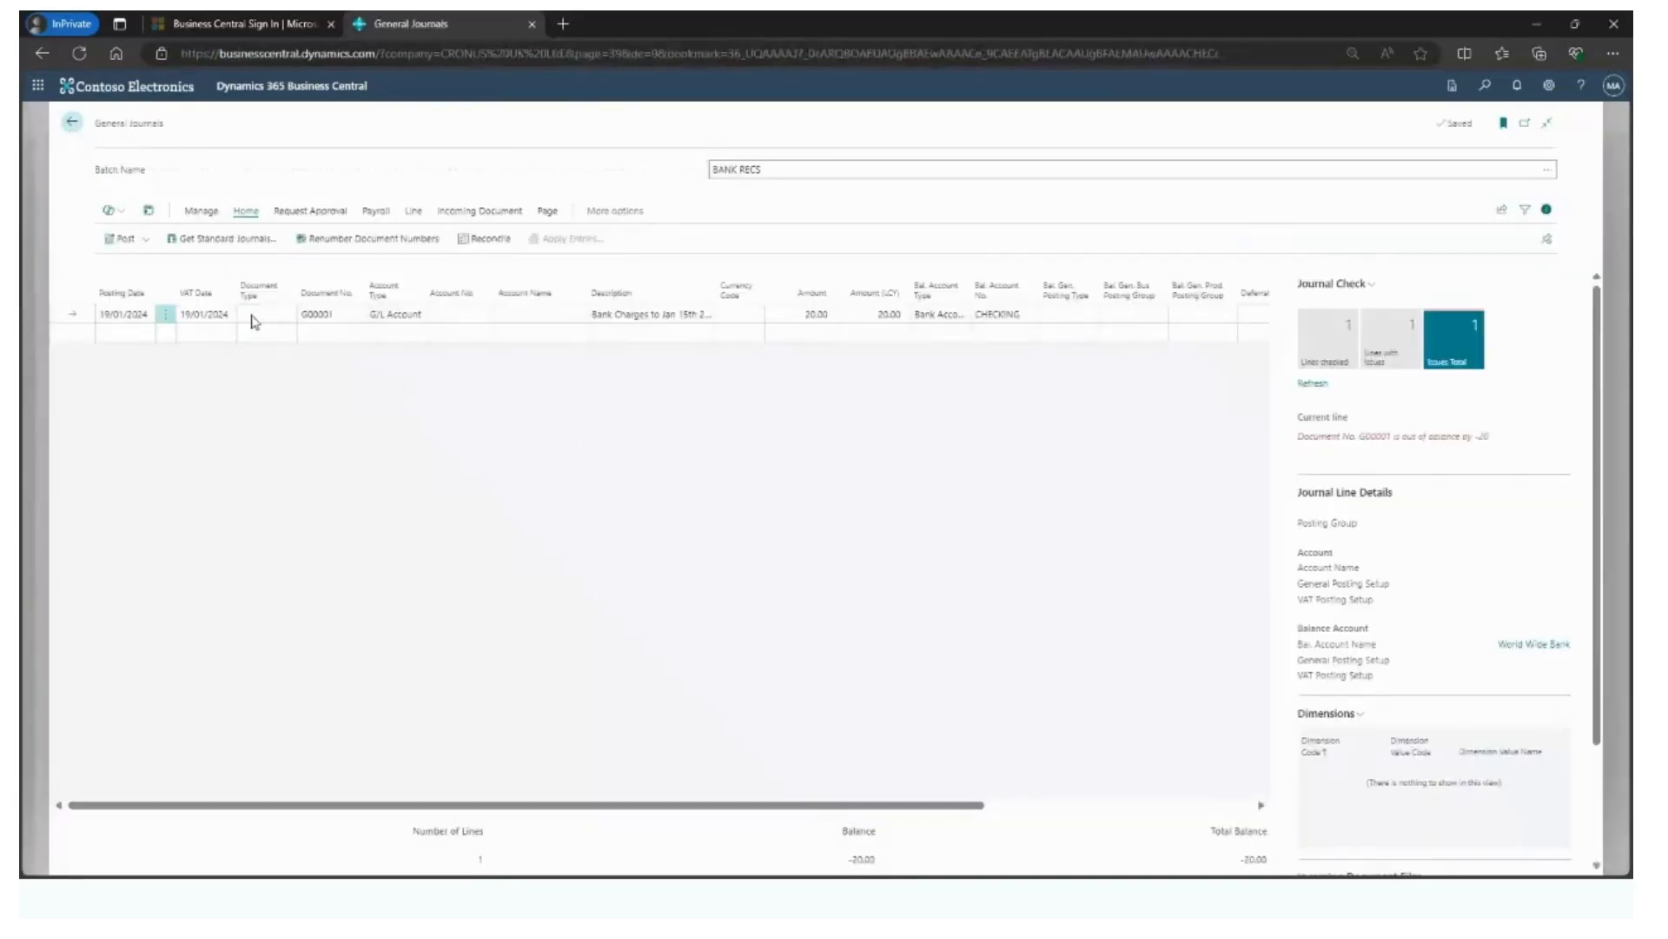
- Assign the Banking fees G/L account to the Bank Charges to Jan 15th 2024 journal line
click(223, 316)
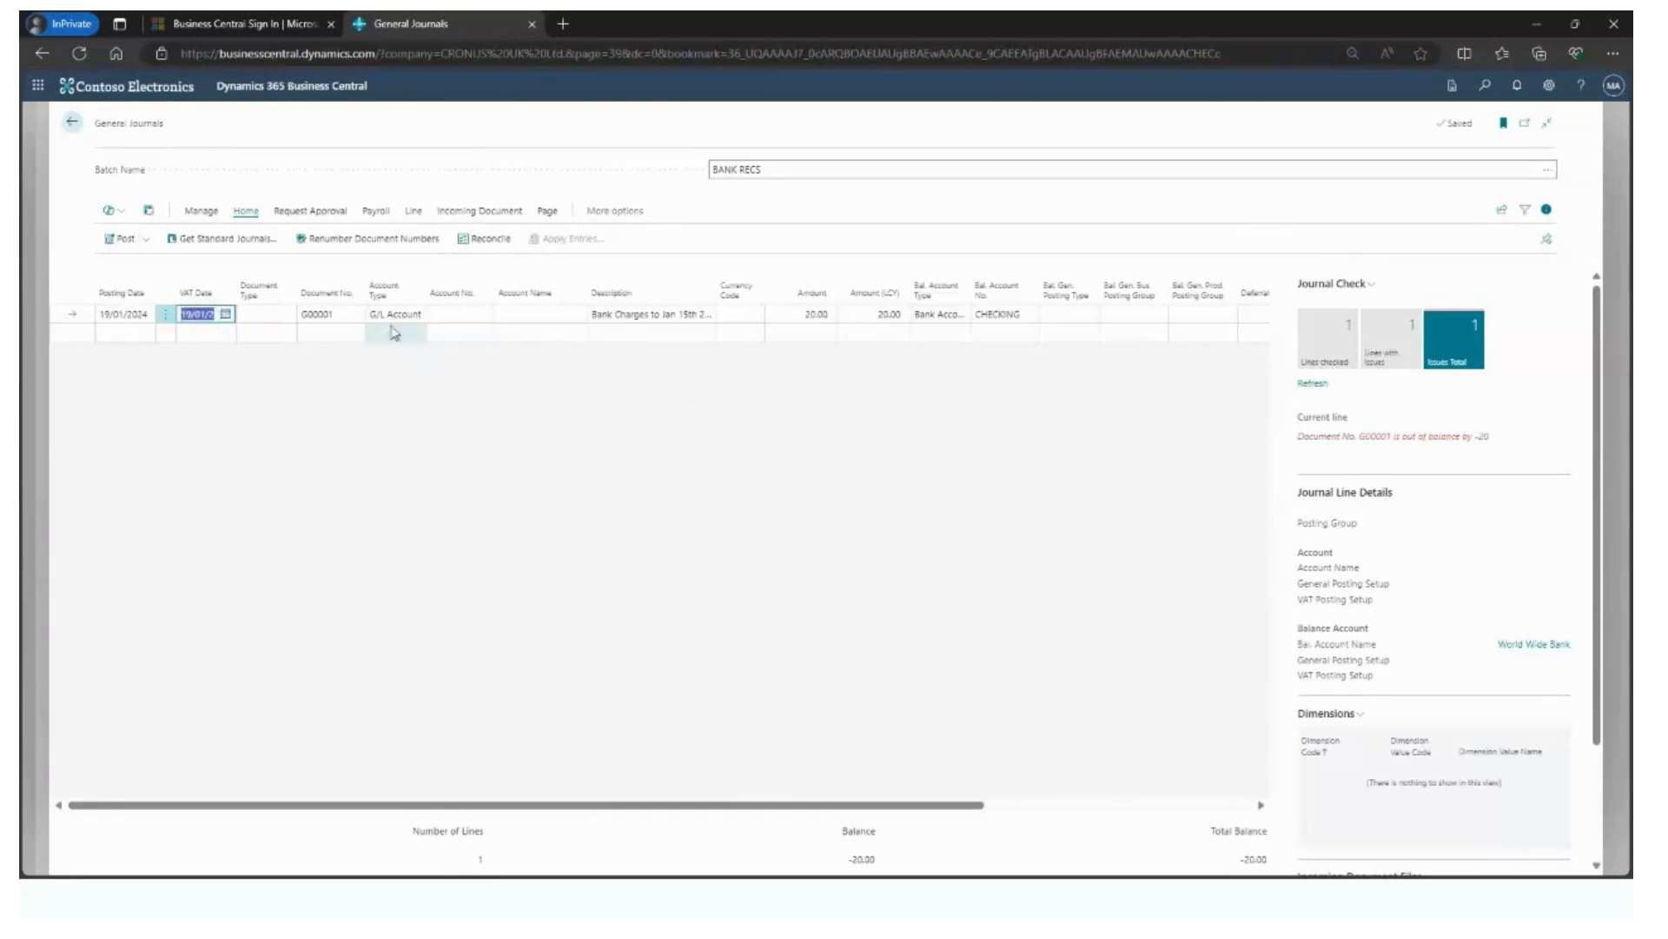
click(447, 314)
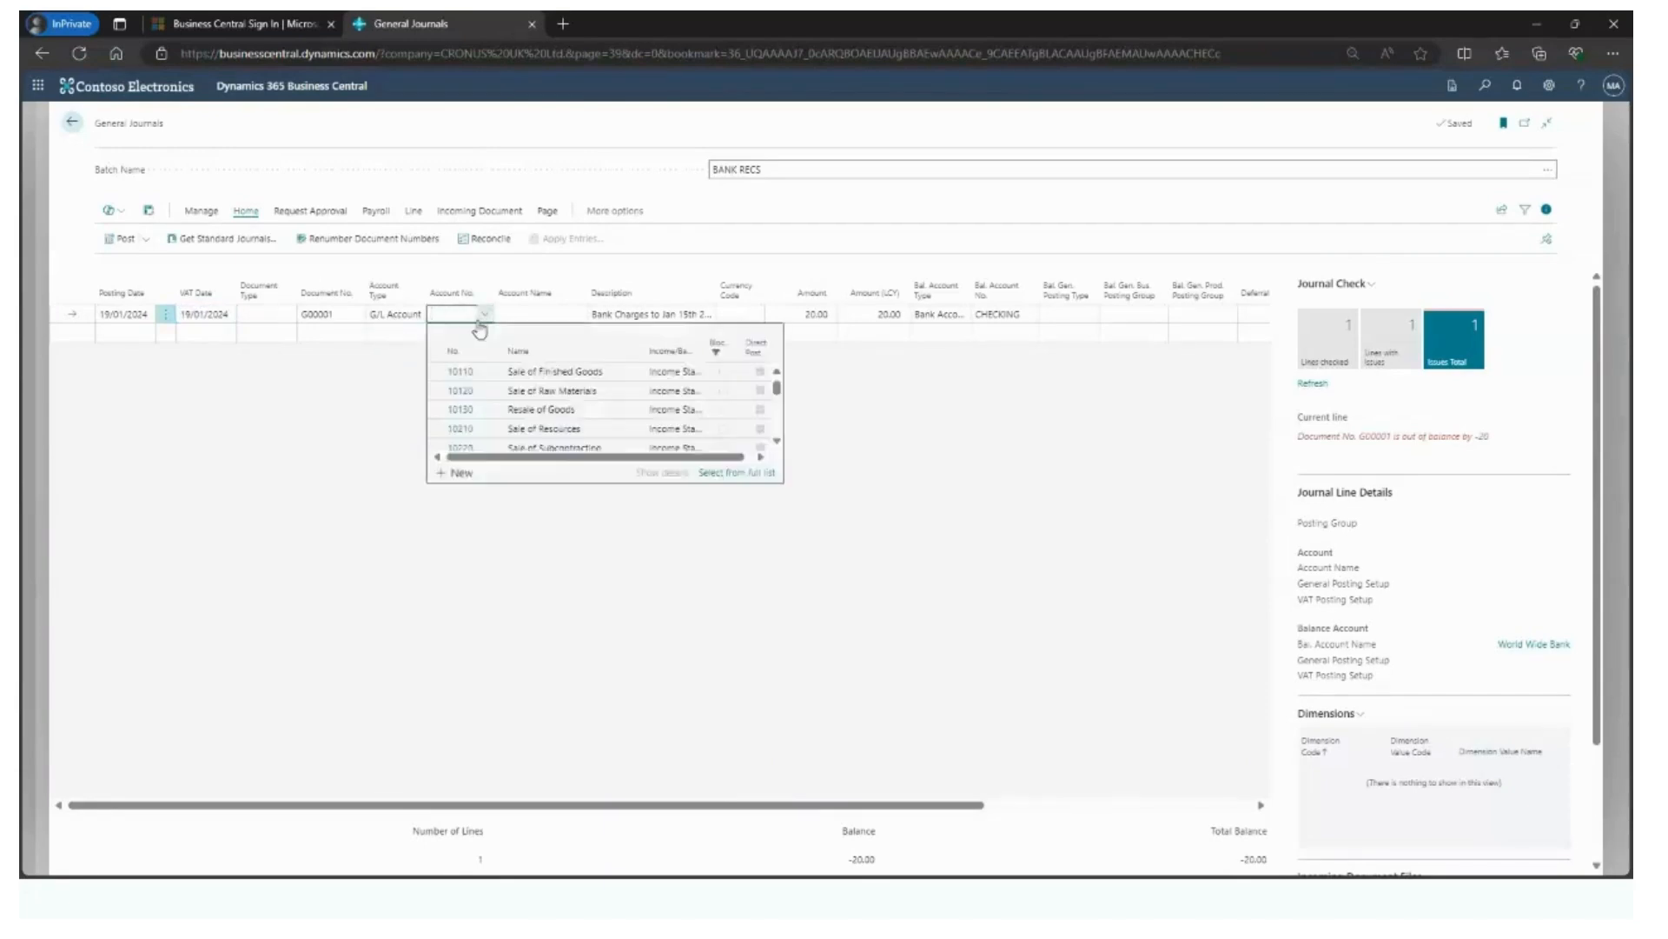
scroll(493, 417, down, 4)
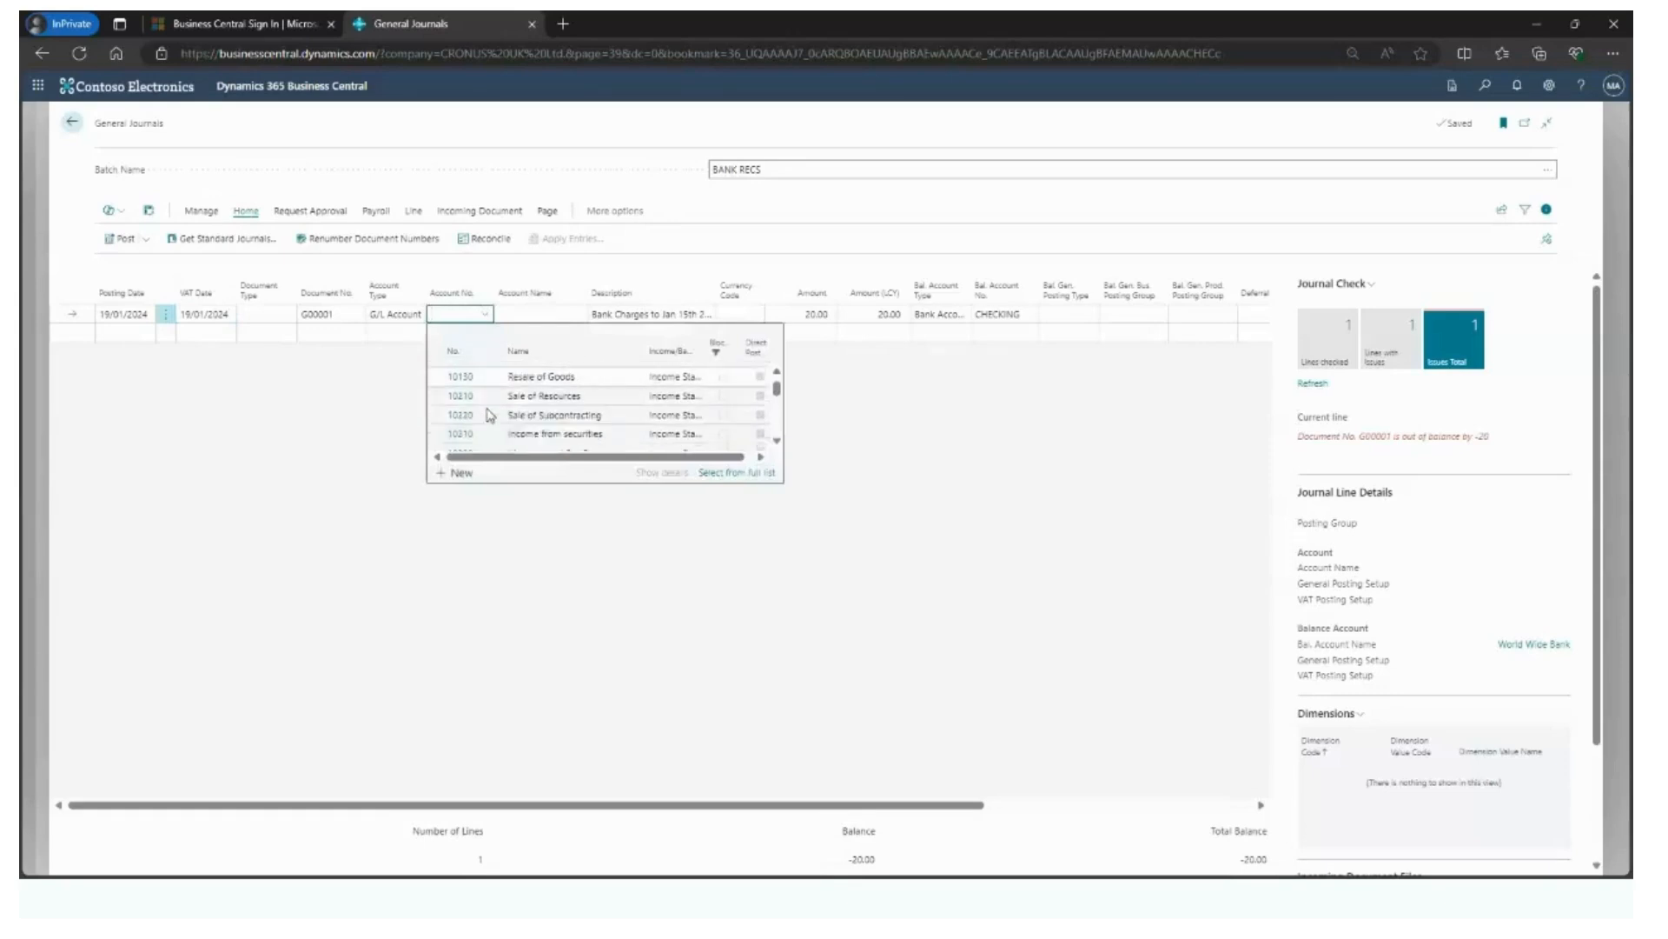
scroll(489, 415, down, 3)
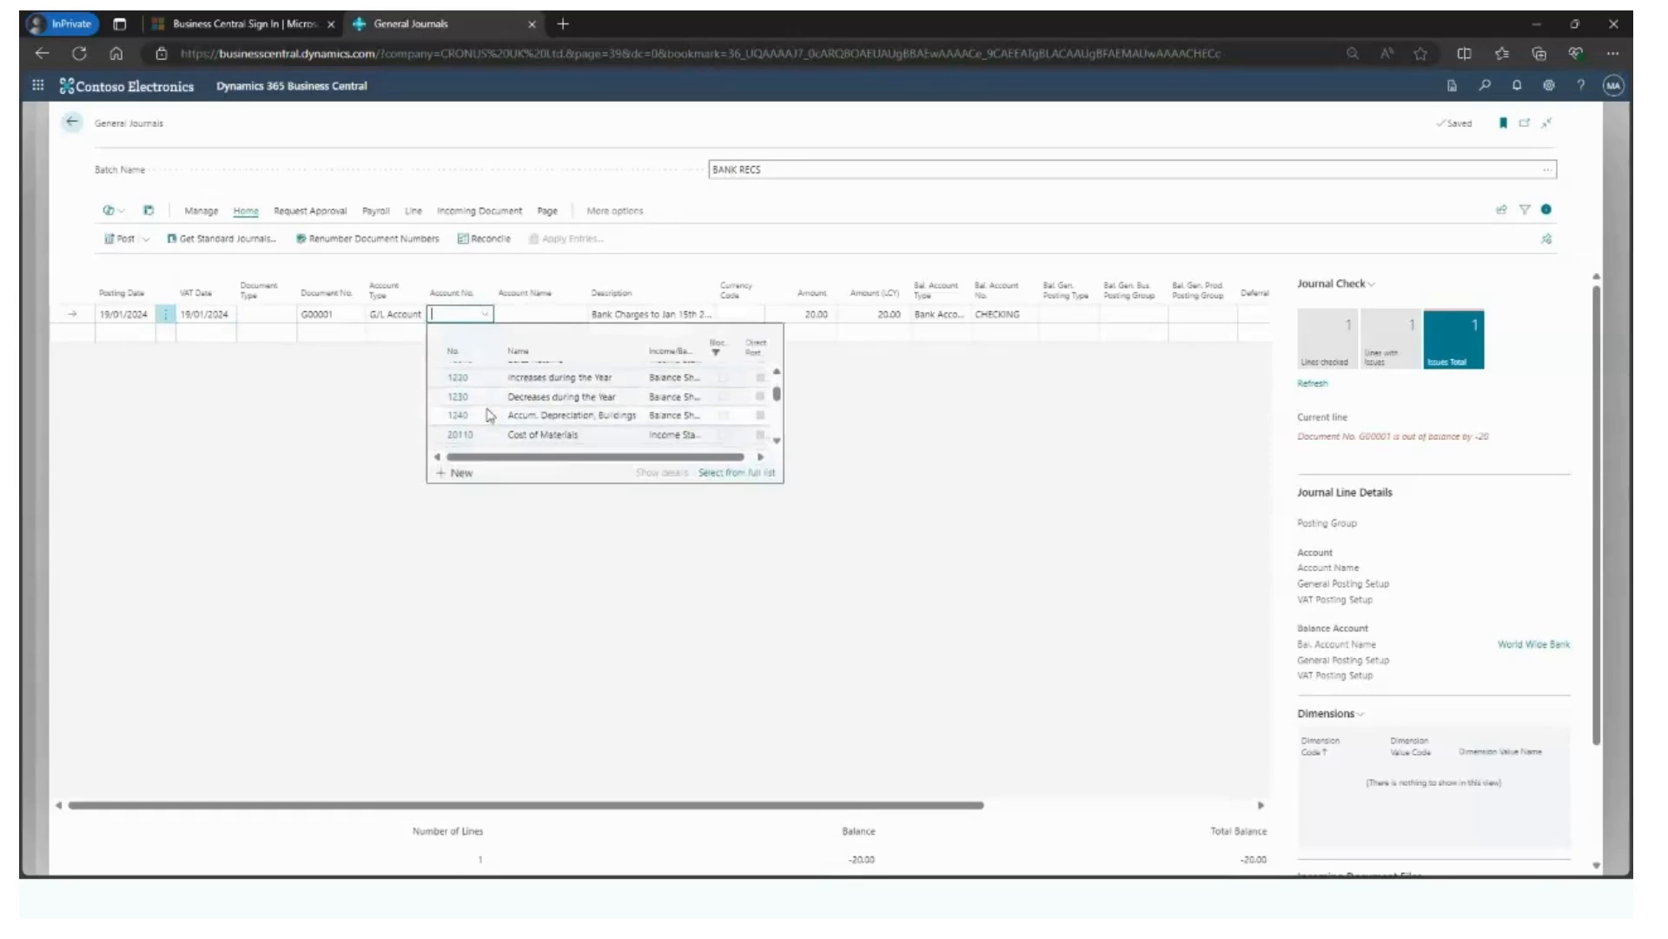
click(488, 379)
- Post the bank charges line in the BANK RECS journal and return to the CHECKING reconciliation
click(119, 239)
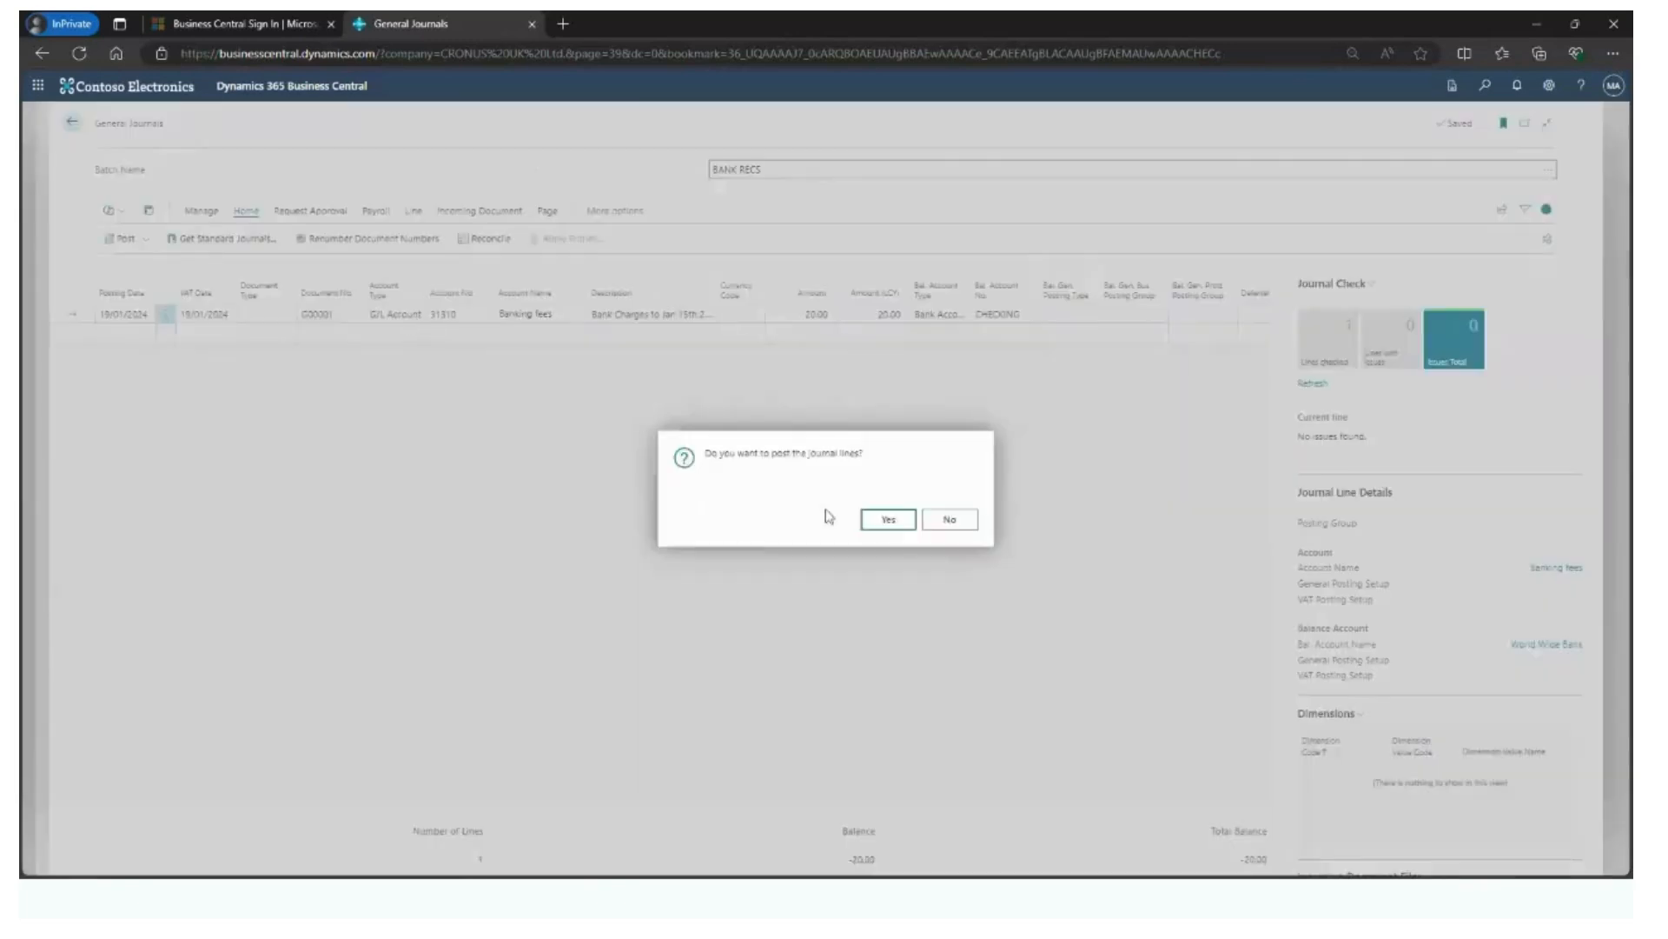
click(887, 518)
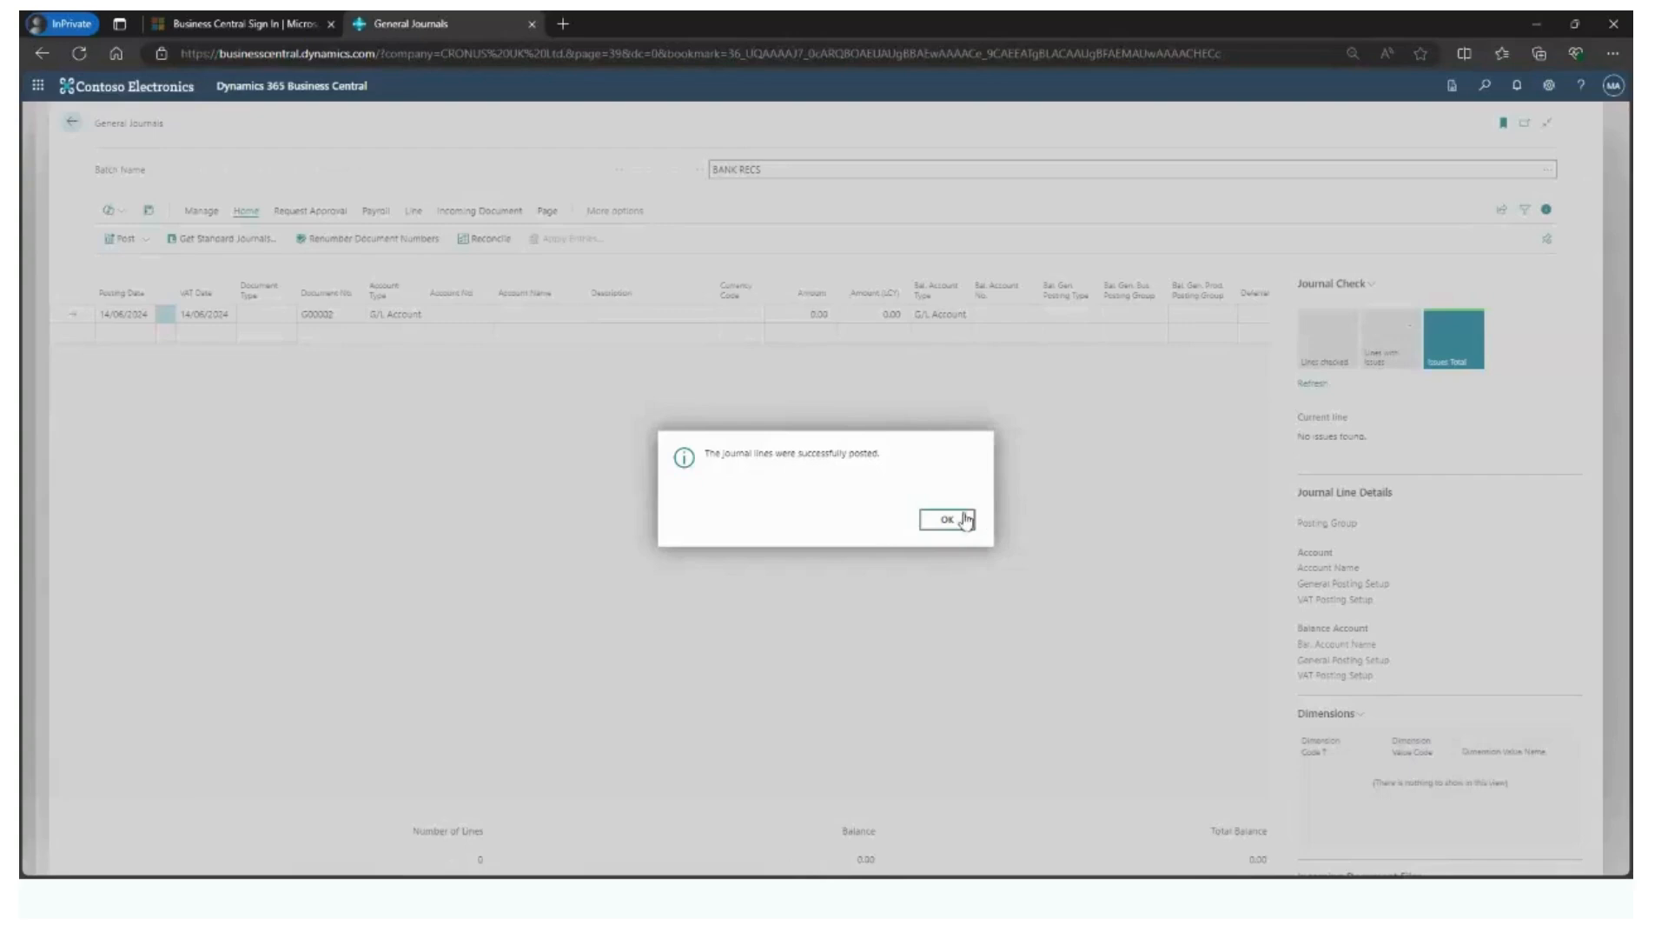
click(956, 521)
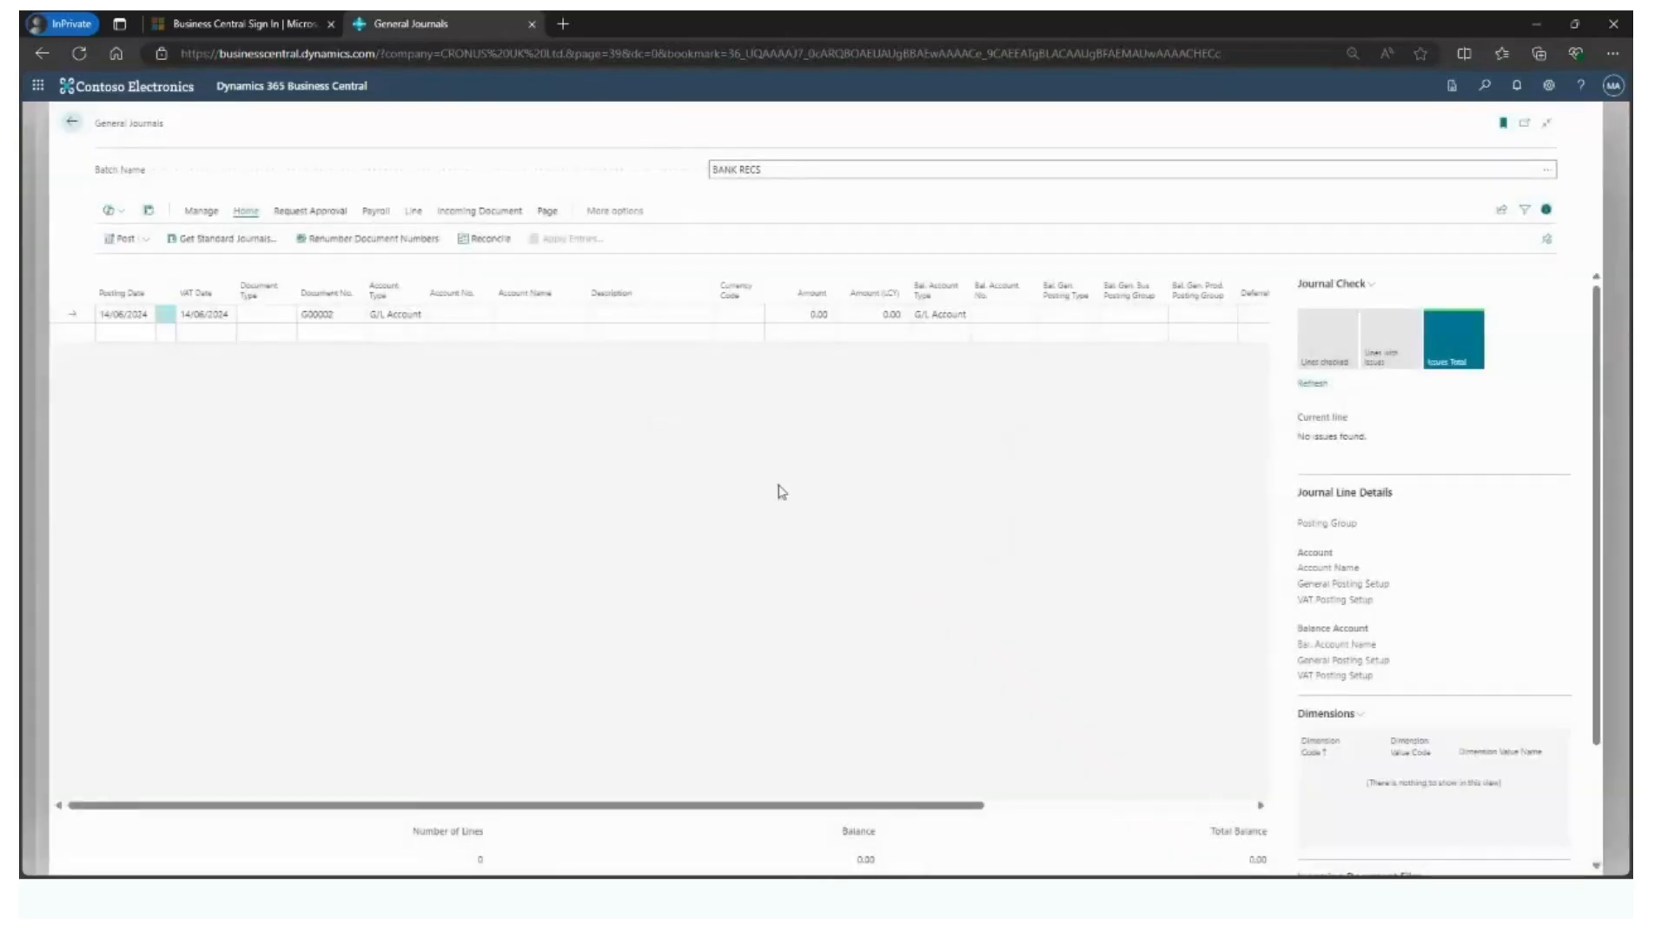
click(72, 122)
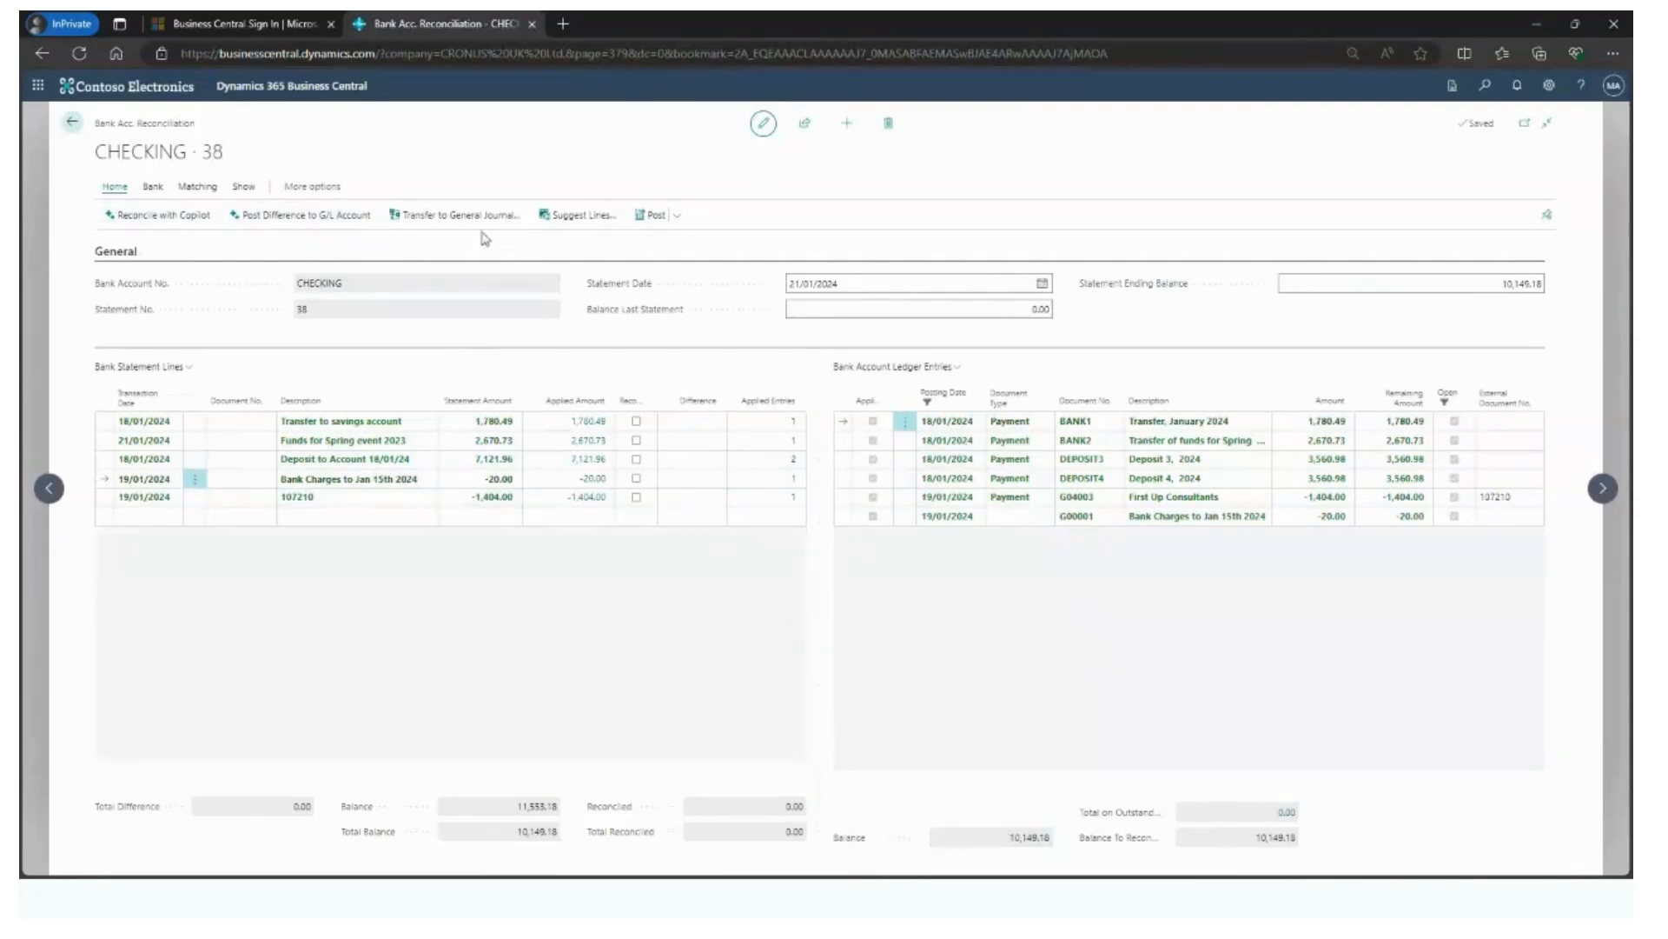
- Post the CHECKING reconciliation without opening the resulting bank account statement, and return to the CRONUS UK Ltd. home page
click(647, 225)
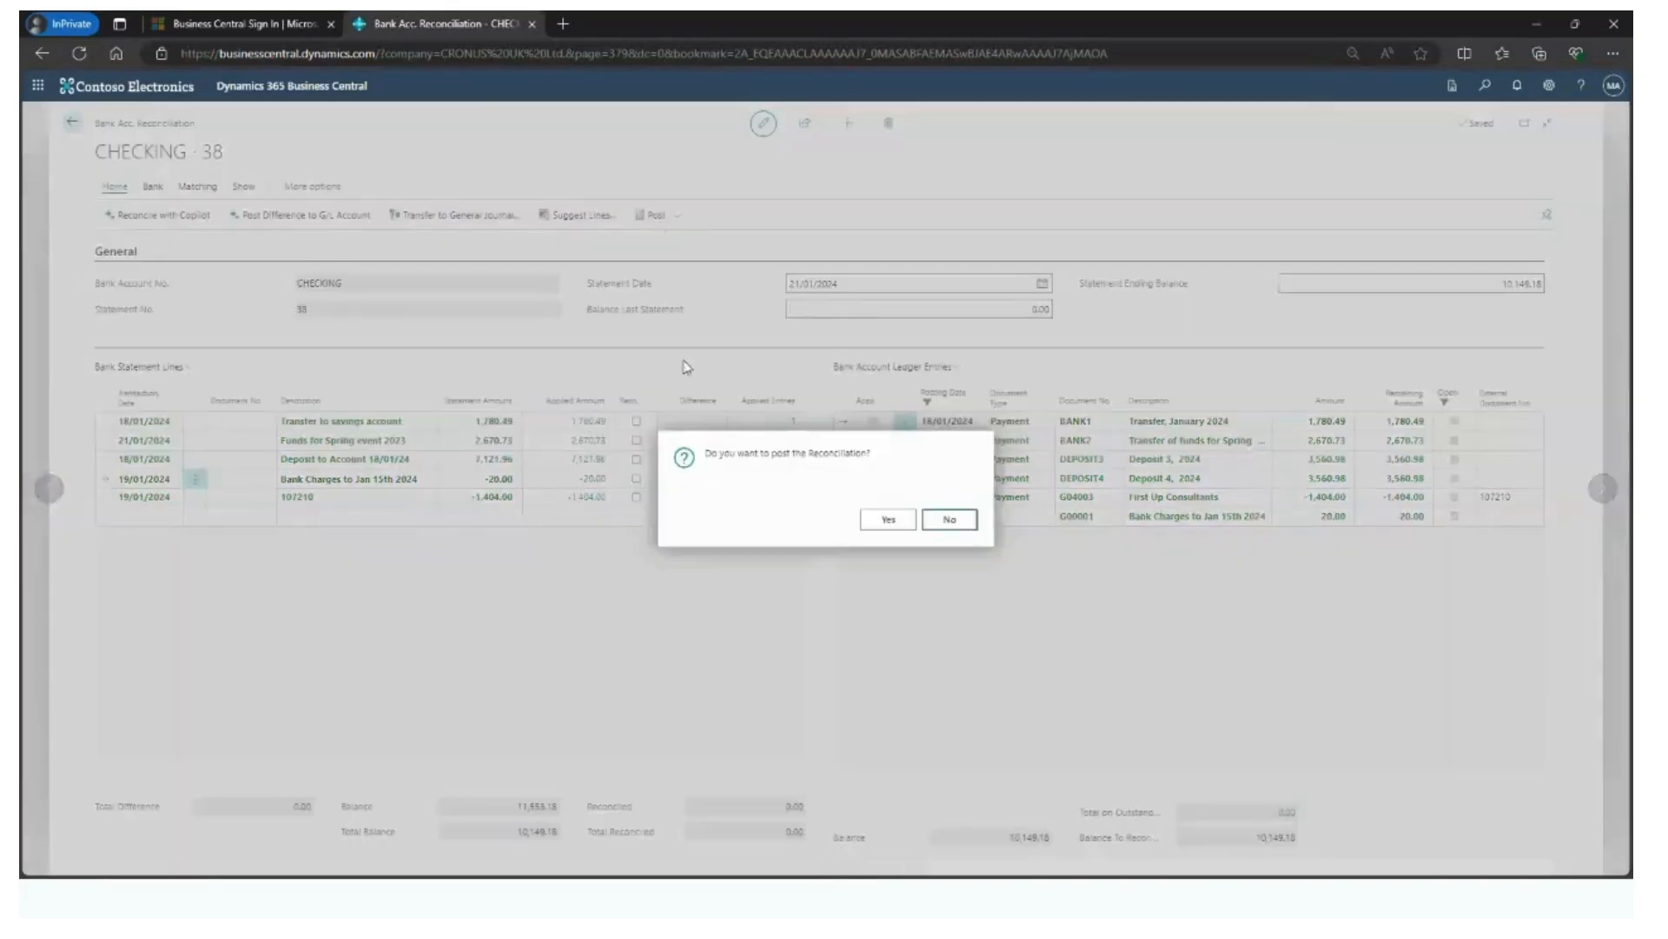
click(877, 527)
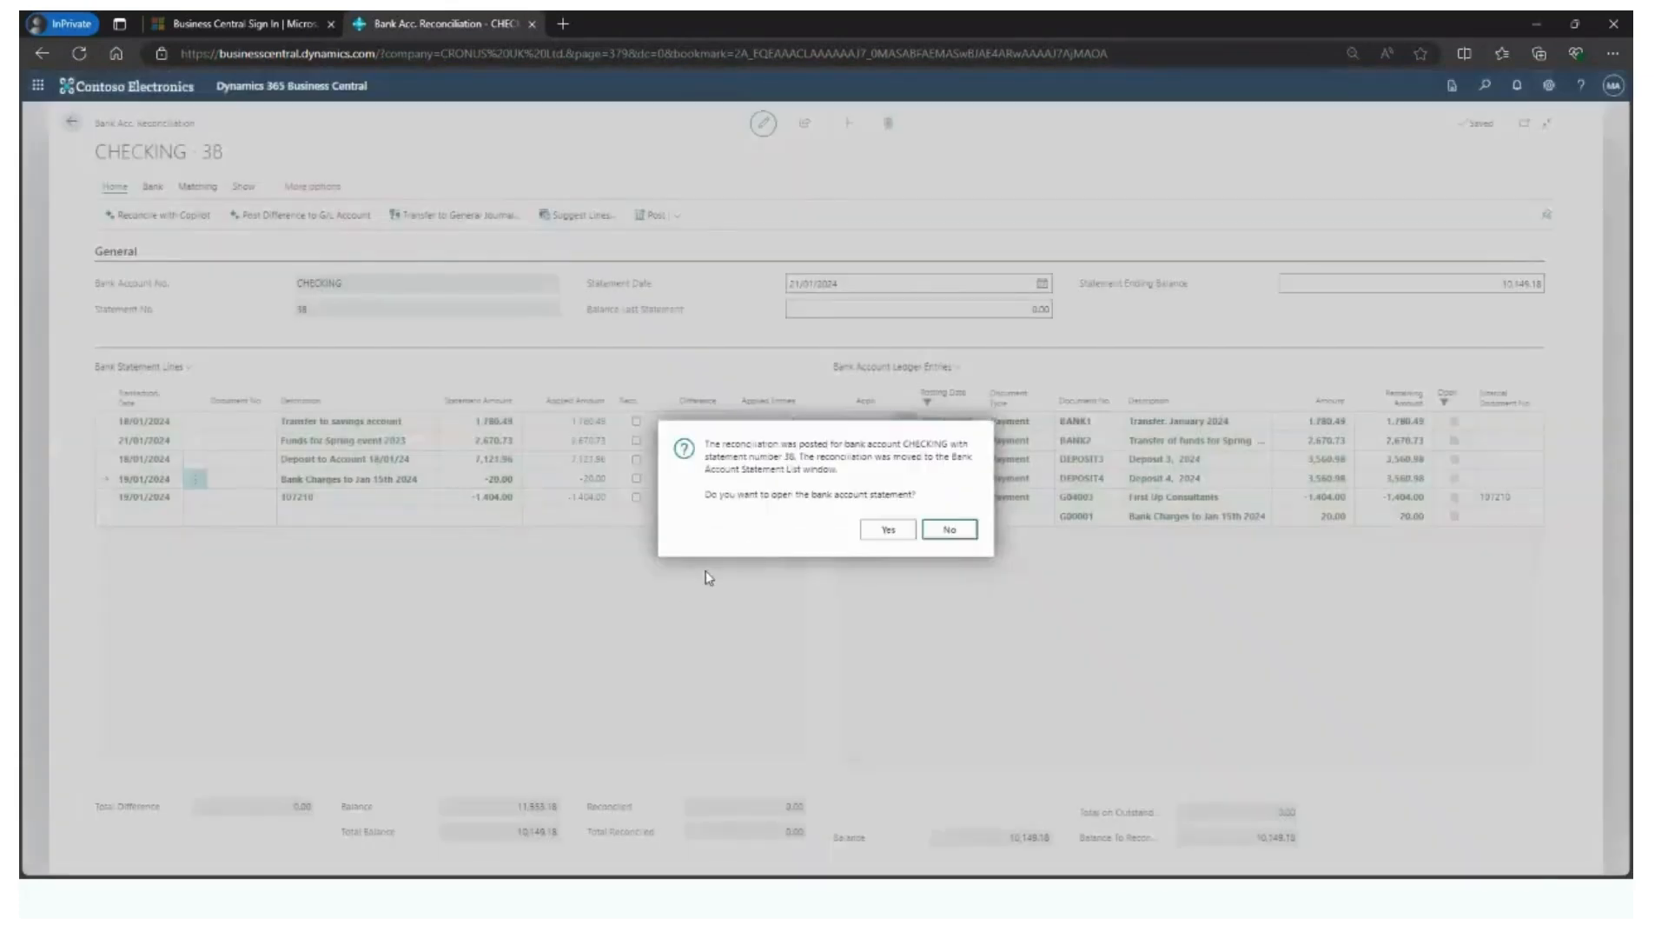
click(932, 533)
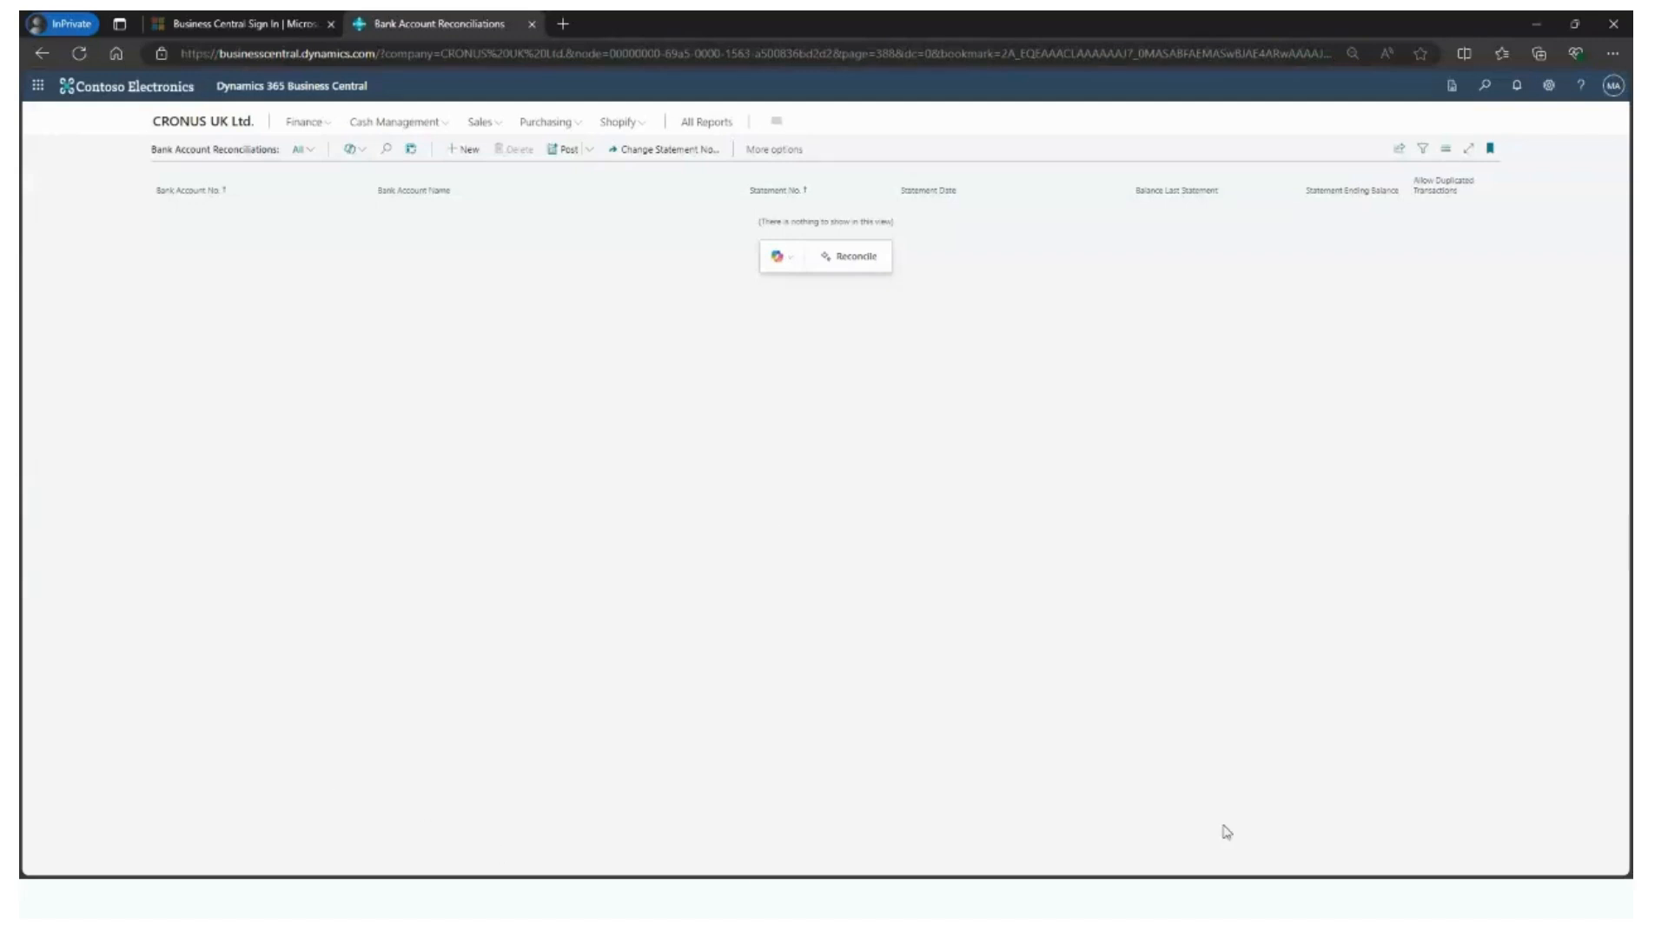
click(225, 136)
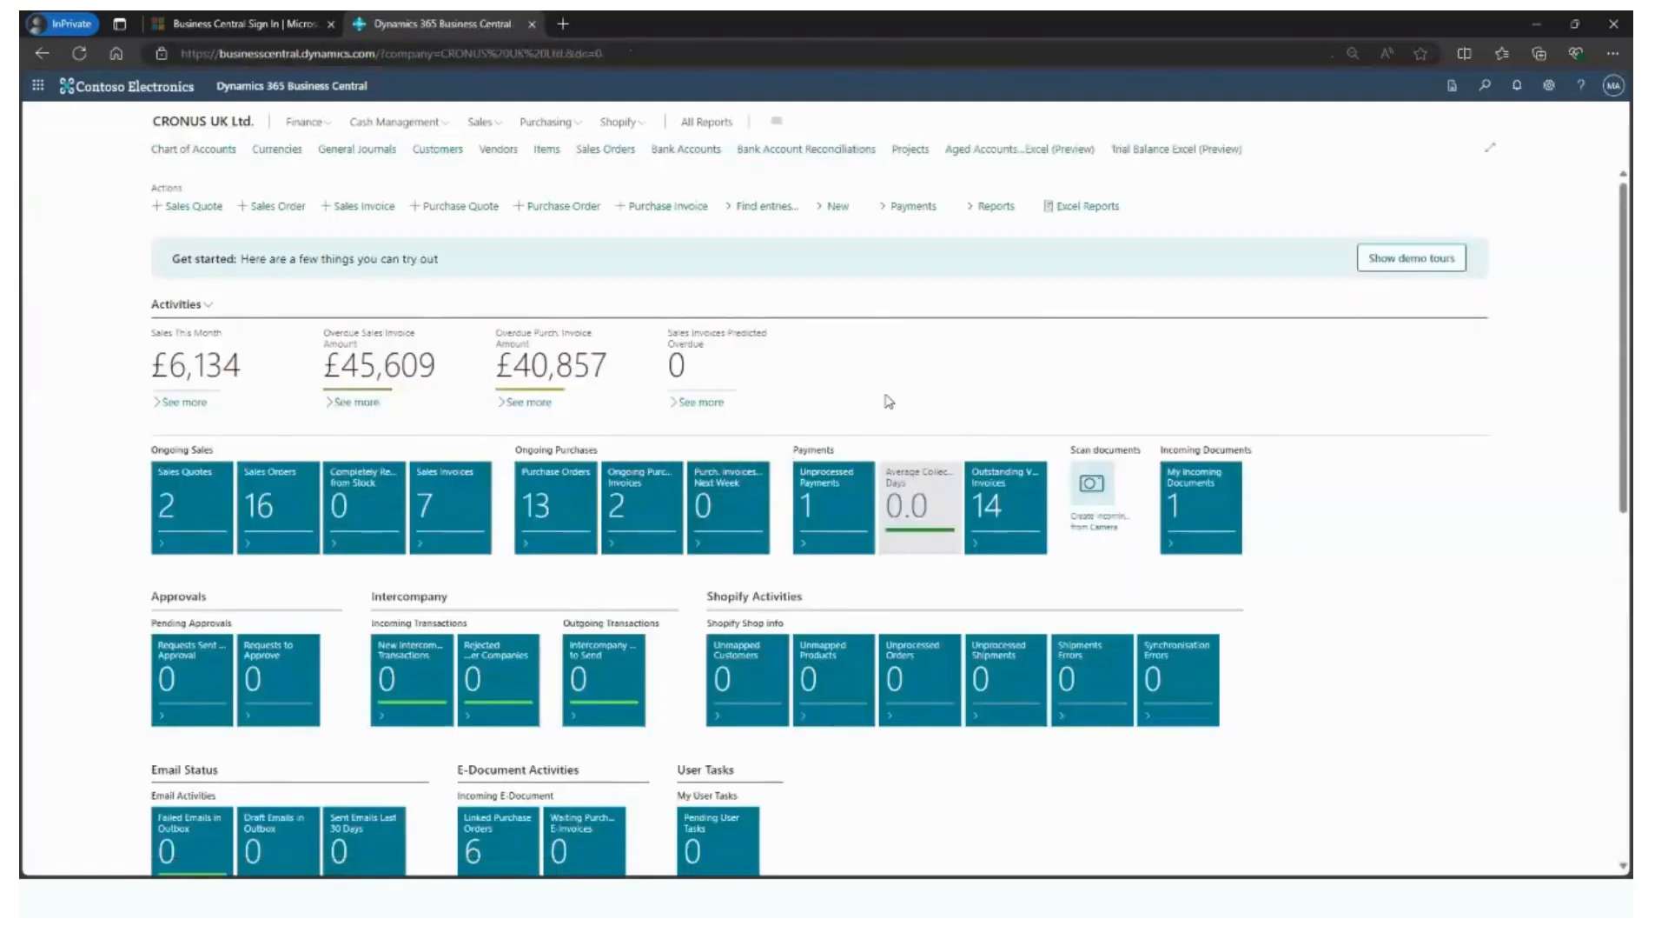